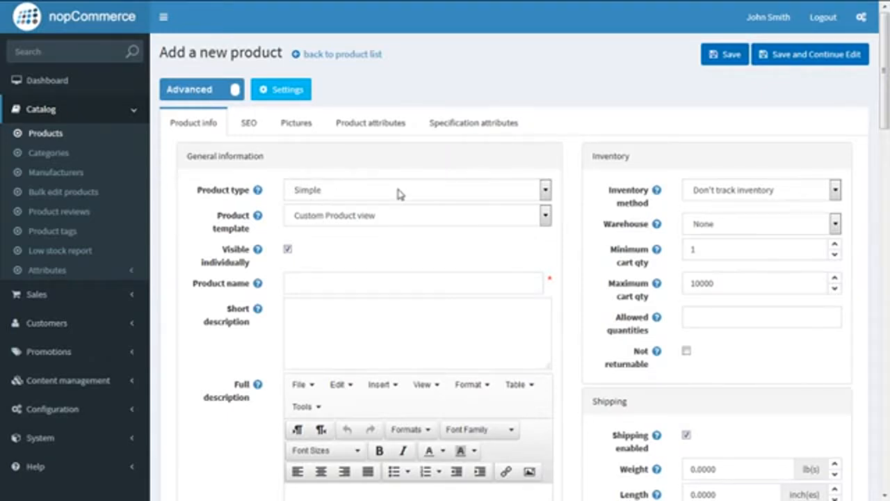
Set the product template to Simple product and name the product "Edea Ice Fly Skating Boots"
{"action": "left_click", "coordinate": [390, 223]}
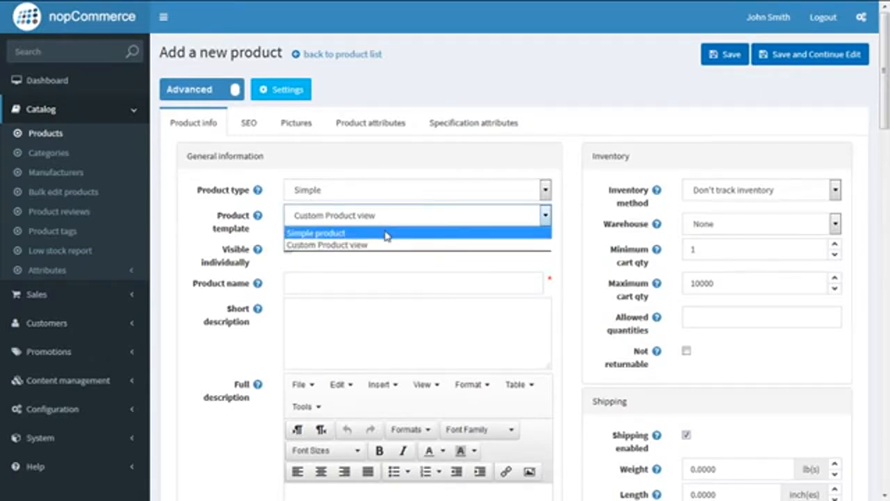
{"action": "left_click", "coordinate": [386, 234]}
{"action": "left_click", "coordinate": [363, 279]}
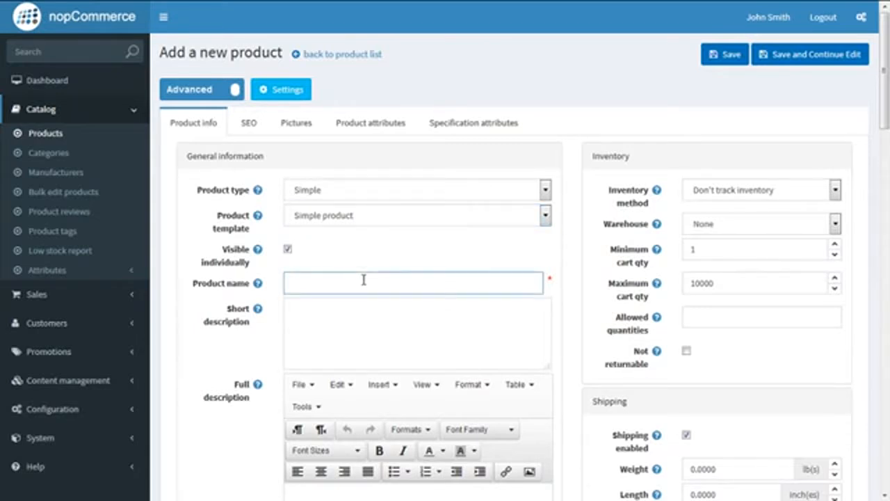
{"action": "type", "text": "EDea"}
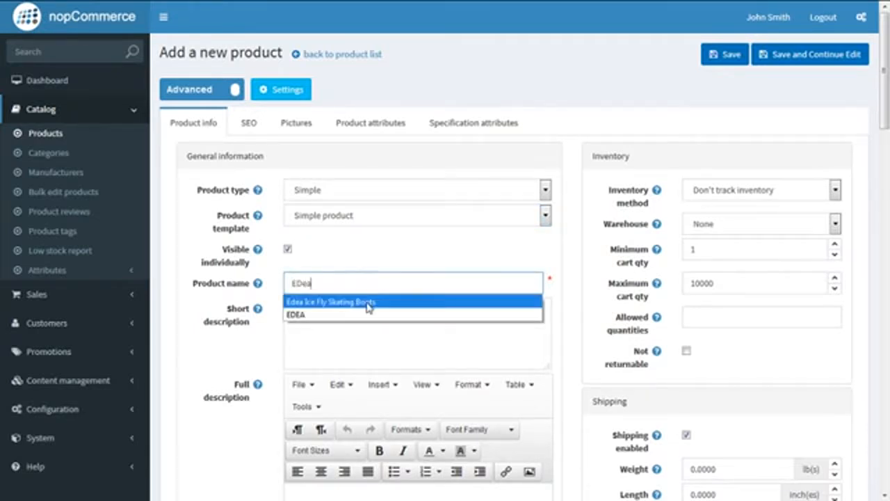
{"action": "left_click", "coordinate": [369, 307]}
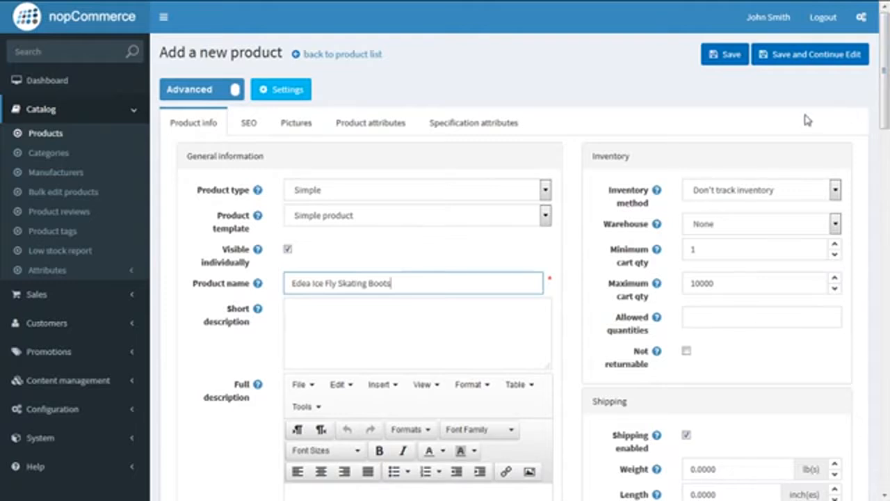
Set the new product's inventory method to track inventory by product attributes
{"action": "left_click_drag", "start_coordinate": [634, 162], "coordinate": [650, 206]}
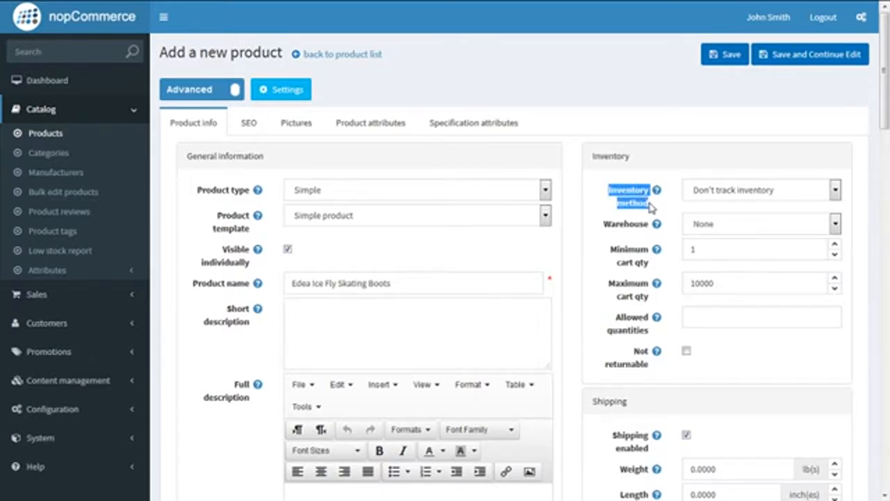
{"action": "left_click", "coordinate": [835, 190]}
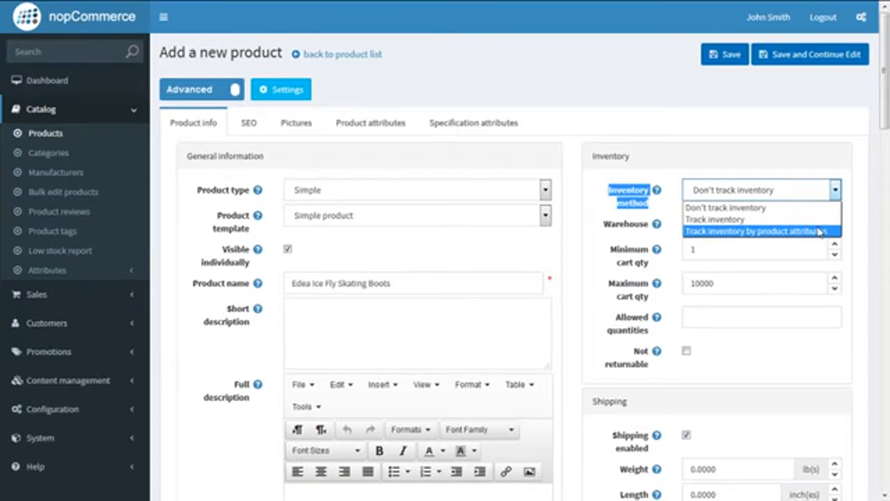
{"action": "left_click", "coordinate": [820, 231]}
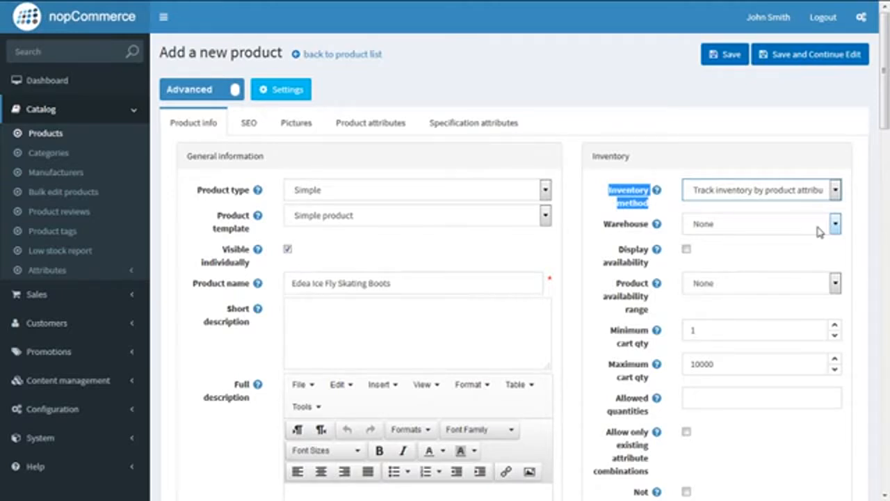
Reveal the Shipping configuration entries that include Warehouses, and assign the product to Warehouse 1 (New York)
{"action": "left_click_drag", "start_coordinate": [601, 224], "coordinate": [648, 235]}
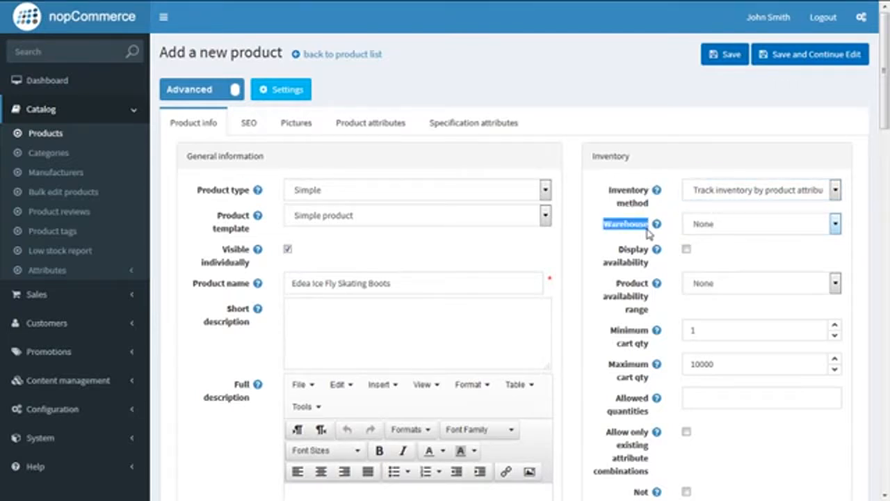
{"action": "left_click", "coordinate": [742, 231]}
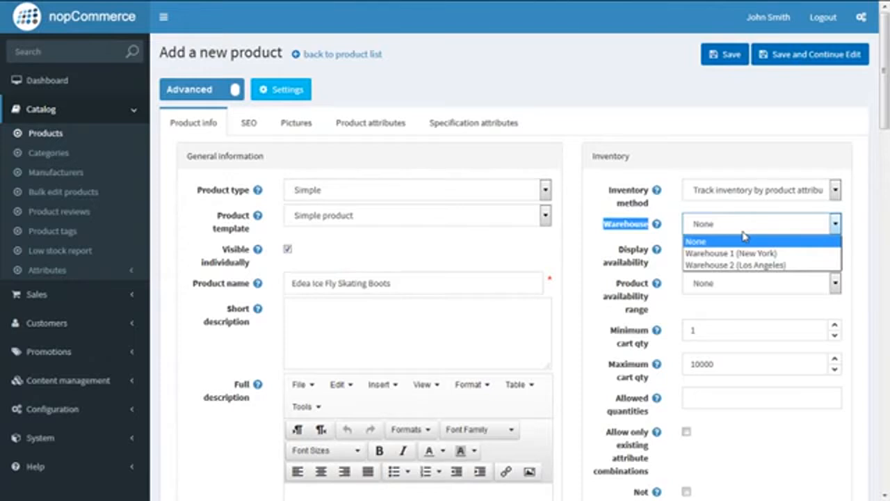
{"action": "left_click_drag", "start_coordinate": [887, 124], "coordinate": [888, 164]}
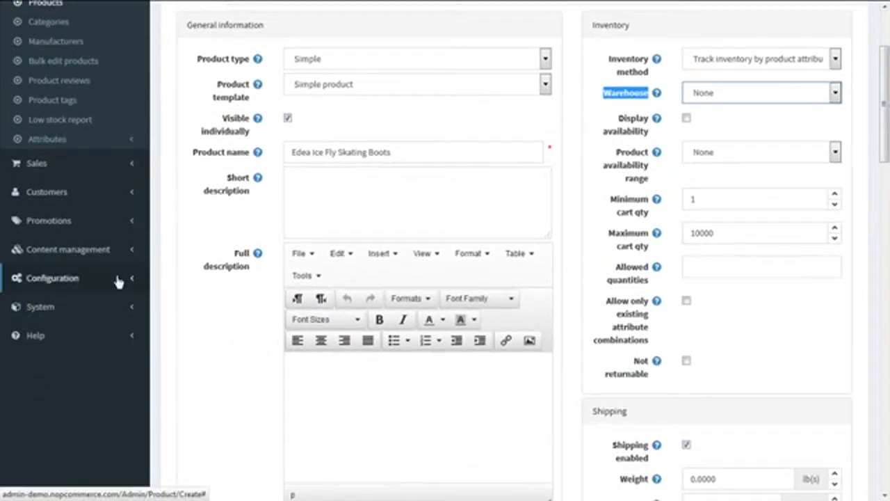
{"action": "left_click", "coordinate": [69, 277]}
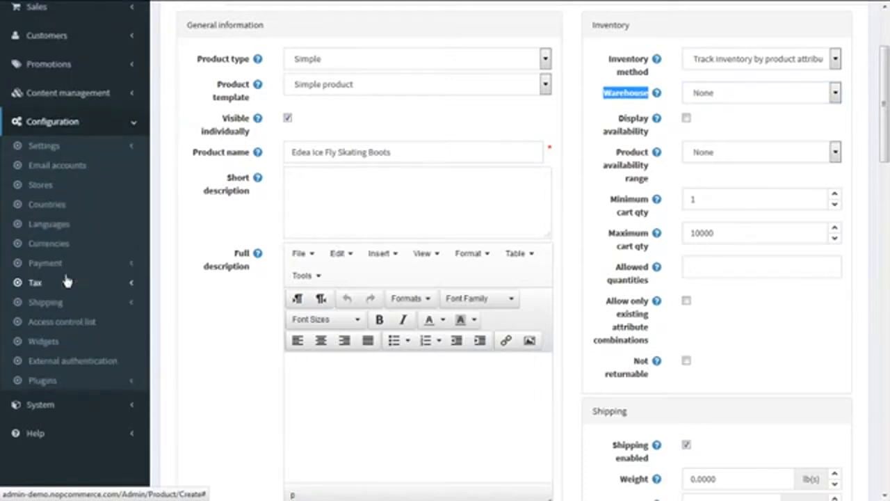
{"action": "left_click", "coordinate": [57, 307]}
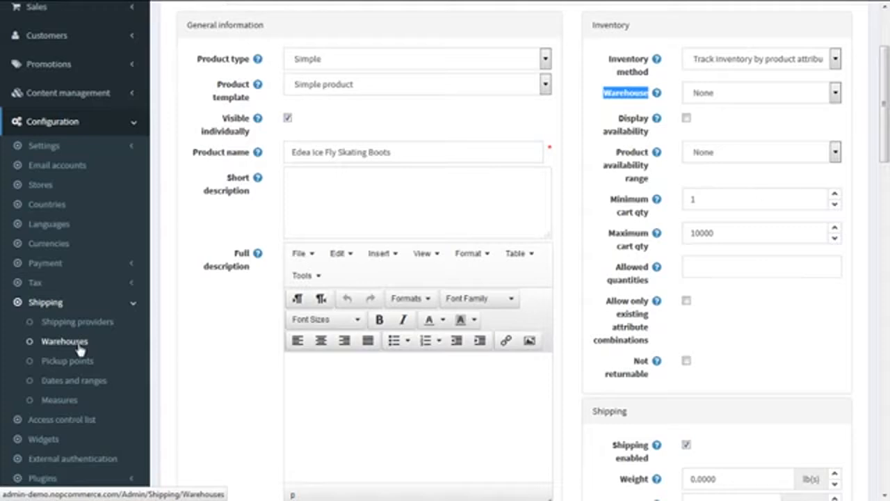
{"action": "left_click", "coordinate": [835, 93]}
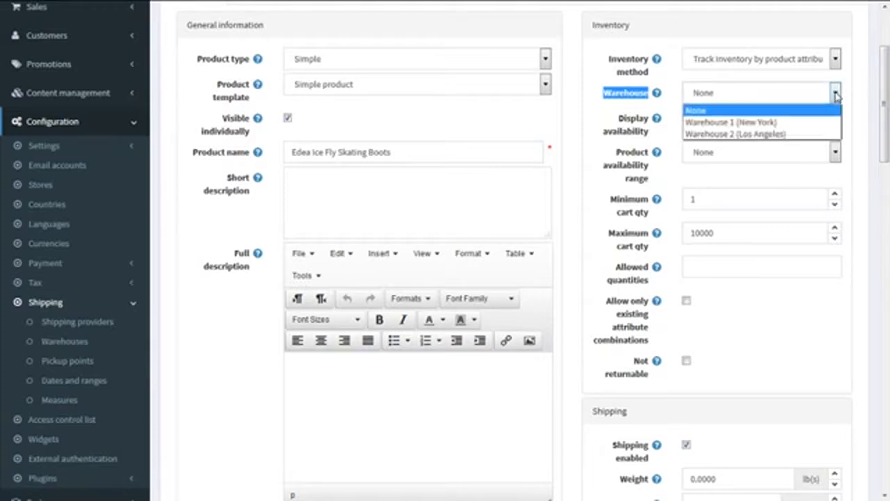
{"action": "left_click", "coordinate": [774, 123]}
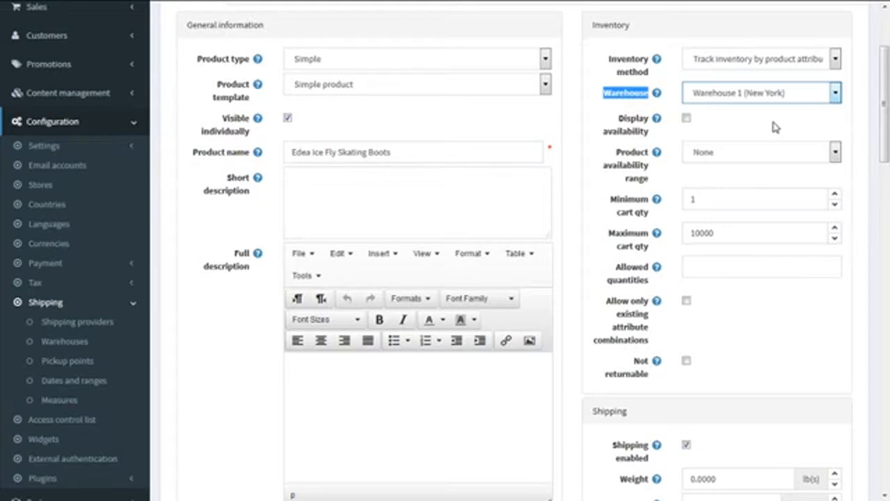
Enable Display availability for the product, leaving Display stock quantity off
{"action": "left_click_drag", "start_coordinate": [618, 117], "coordinate": [646, 134]}
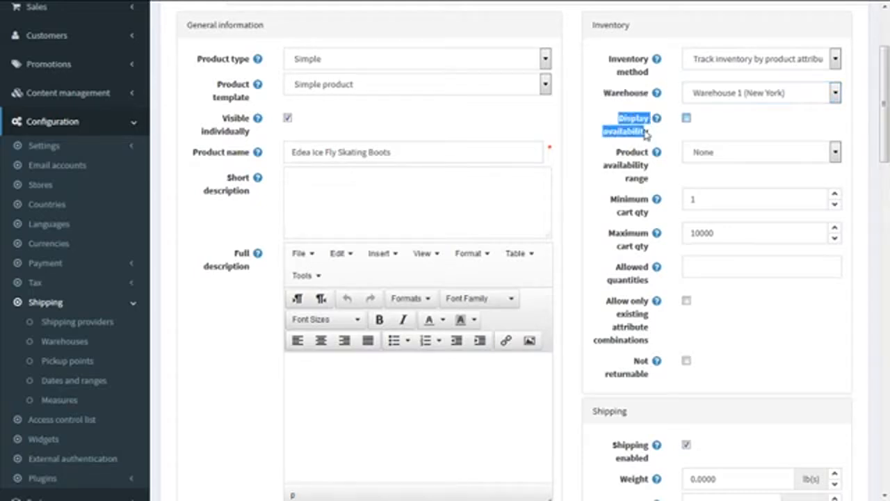
{"action": "mouse_move", "coordinate": [649, 136]}
{"action": "left_click", "coordinate": [686, 119]}
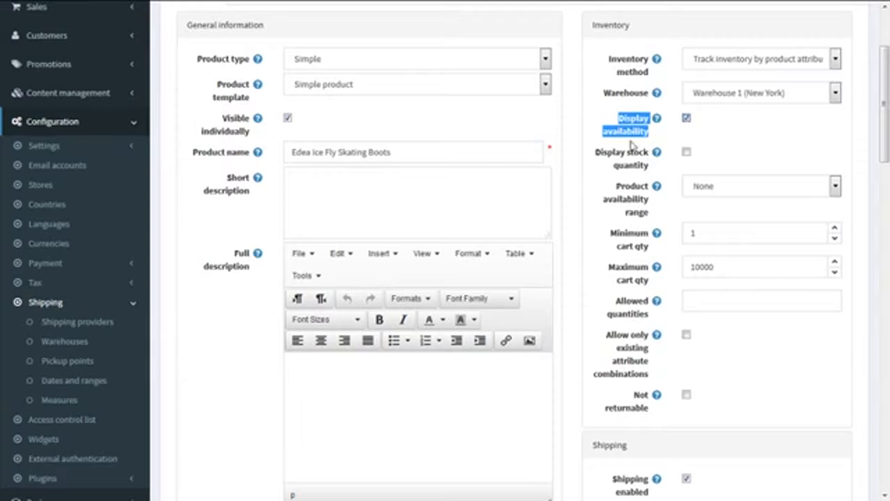
{"action": "left_click_drag", "start_coordinate": [597, 151], "coordinate": [650, 173]}
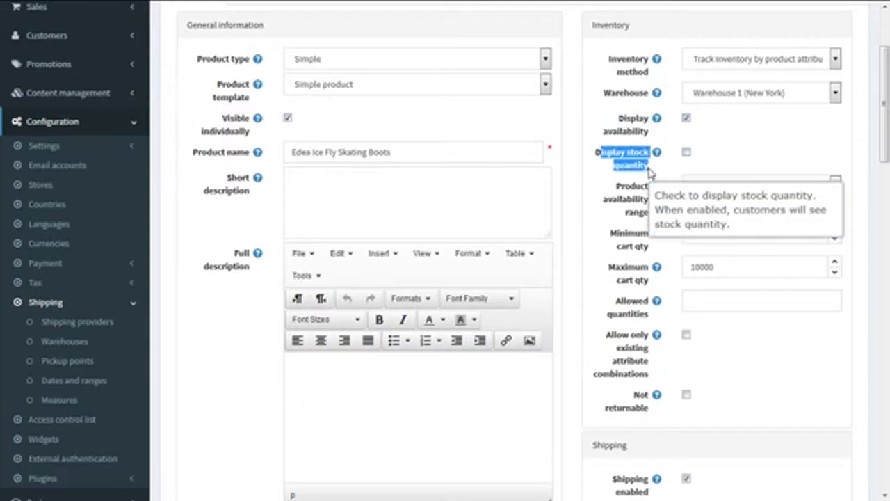
{"action": "left_click", "coordinate": [623, 123]}
{"action": "left_click", "coordinate": [687, 119]}
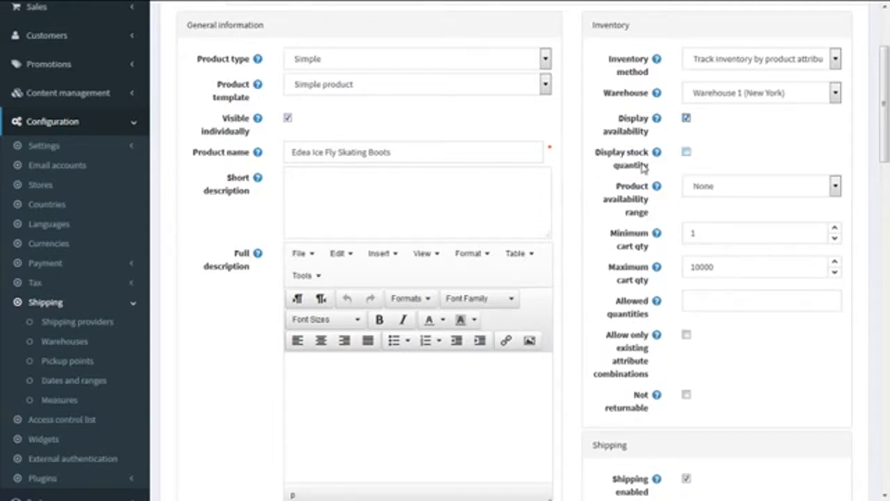
{"action": "left_click_drag", "start_coordinate": [649, 175], "coordinate": [599, 158]}
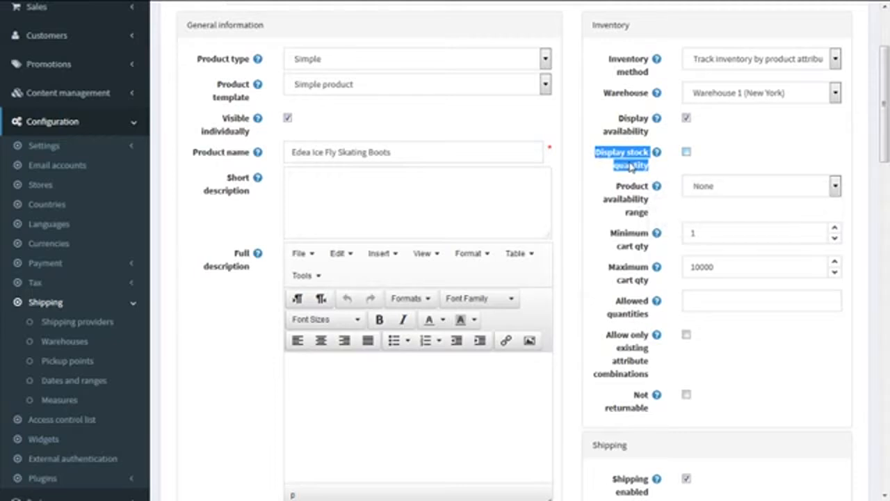
Set the product availability range to 7-10 days
{"action": "left_click_drag", "start_coordinate": [616, 185], "coordinate": [648, 213]}
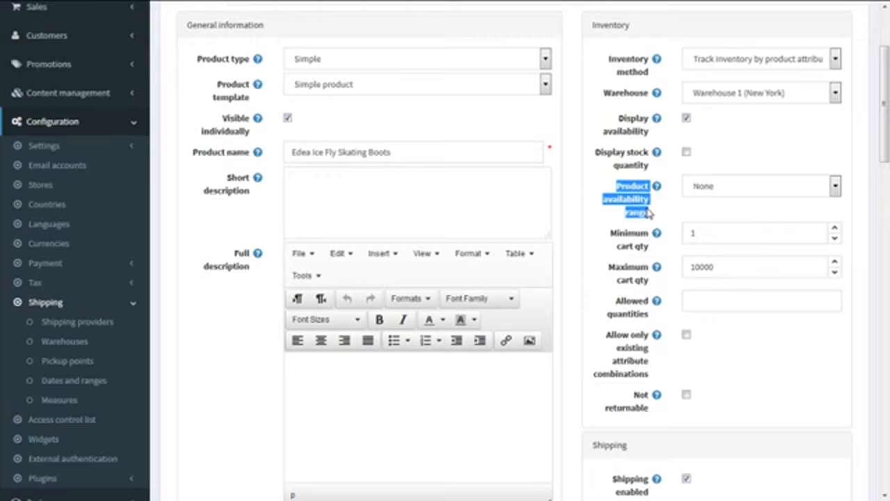
{"action": "left_click", "coordinate": [759, 197]}
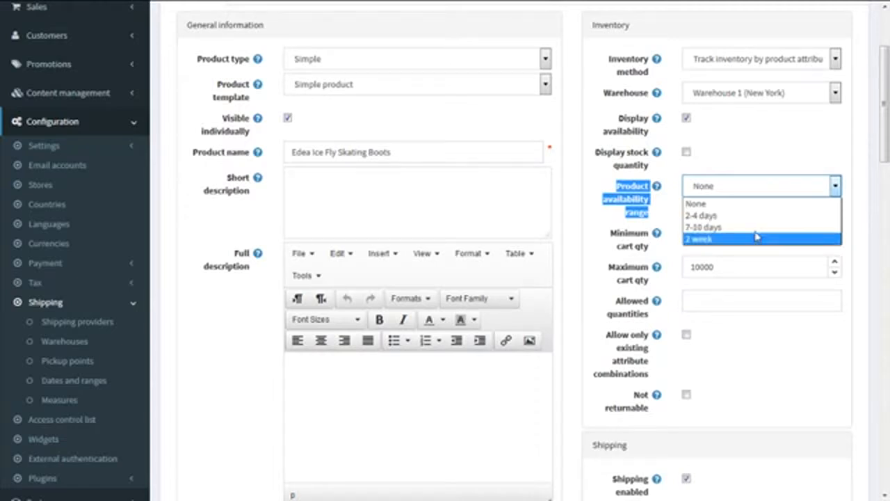
{"action": "left_click", "coordinate": [712, 229]}
Set the minimum cart quantity to 10 and the maximum cart quantity to 1000
{"action": "left_click_drag", "start_coordinate": [611, 236], "coordinate": [661, 290]}
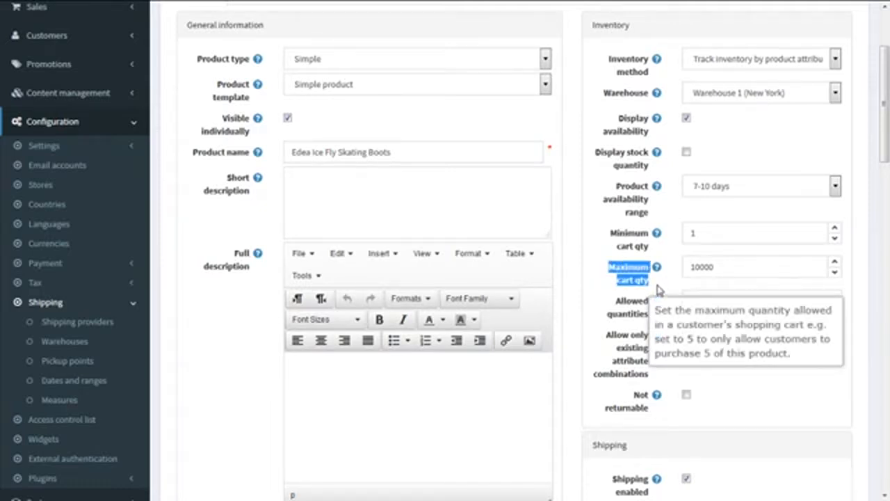
{"action": "left_click", "coordinate": [727, 235]}
{"action": "type", "text": "0"}
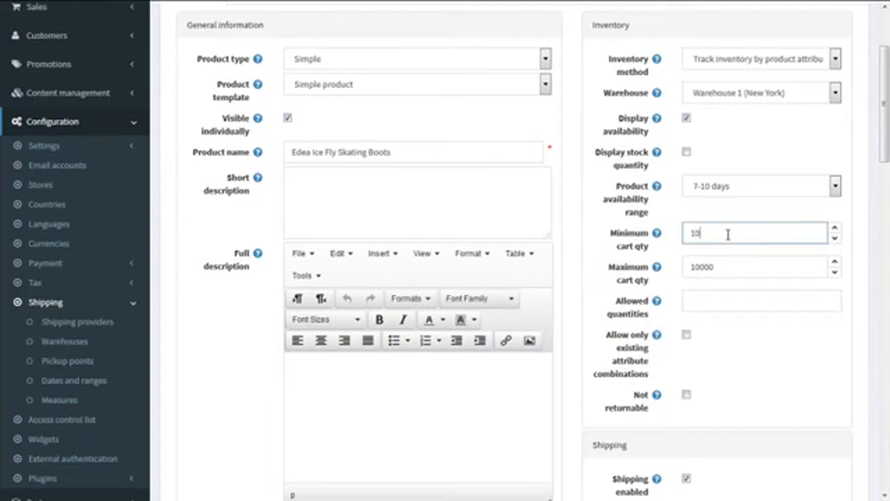
{"action": "left_click", "coordinate": [735, 267]}
{"action": "key", "text": "BackSpace"}
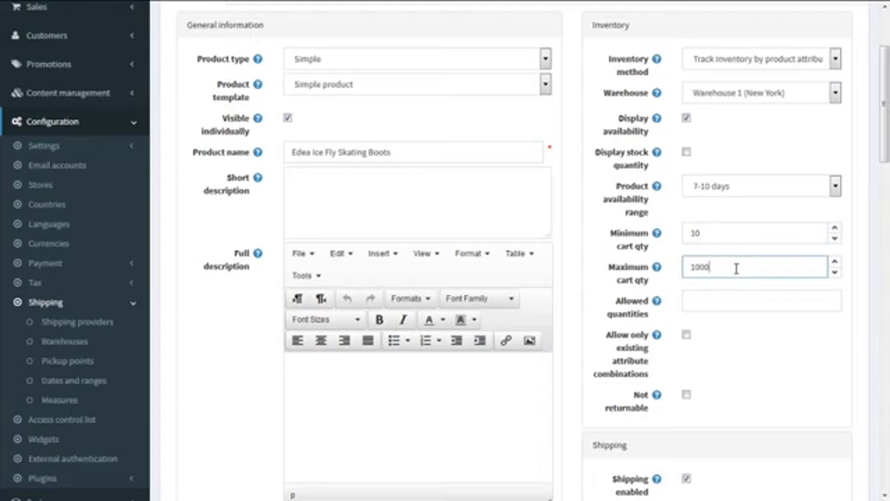
Enter 1,3,5,7,9 as the product's allowed quantities
{"action": "left_click_drag", "start_coordinate": [888, 119], "coordinate": [889, 168]}
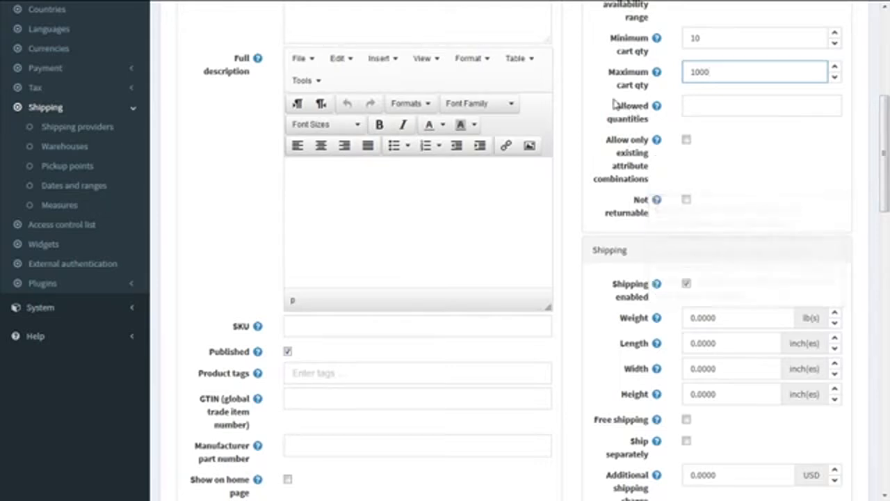
{"action": "left_click_drag", "start_coordinate": [612, 104], "coordinate": [649, 124]}
{"action": "mouse_move", "coordinate": [649, 122]}
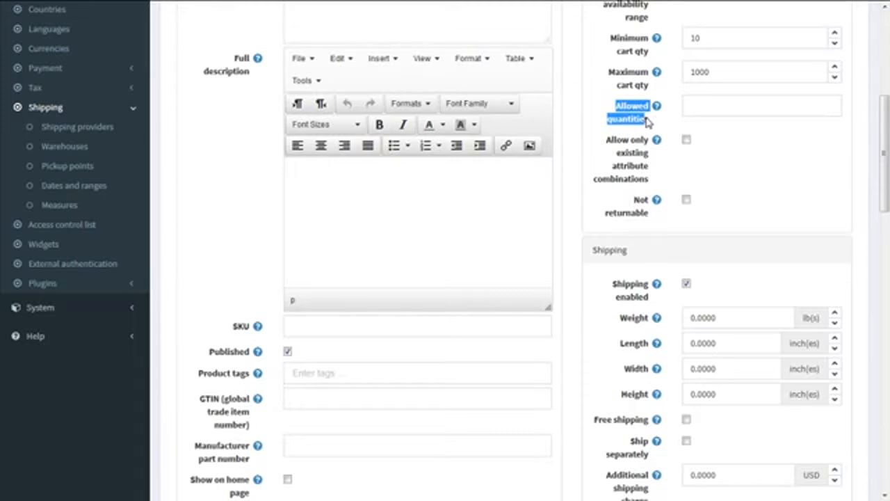
{"action": "left_click", "coordinate": [697, 105]}
{"action": "type", "text": "1"}
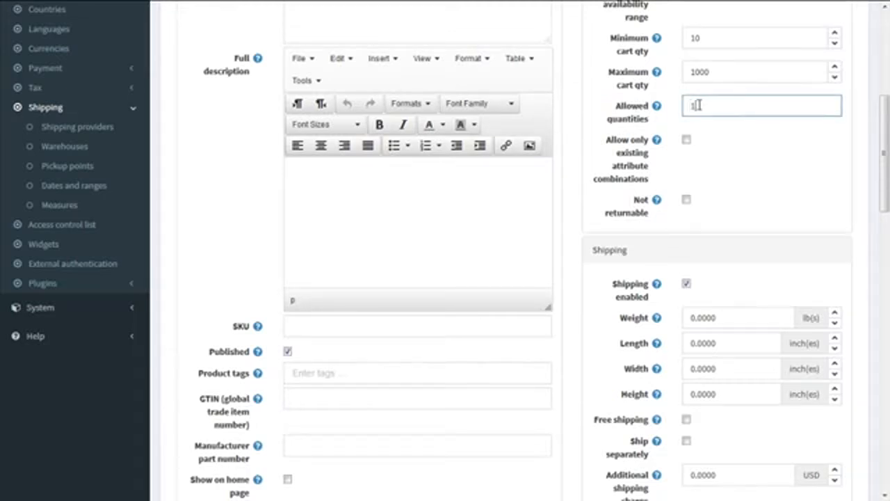
{"action": "type", "text": ",3,5,7,9"}
Mark the product as not returnable in the inventory settings
{"action": "left_click_drag", "start_coordinate": [603, 141], "coordinate": [649, 180]}
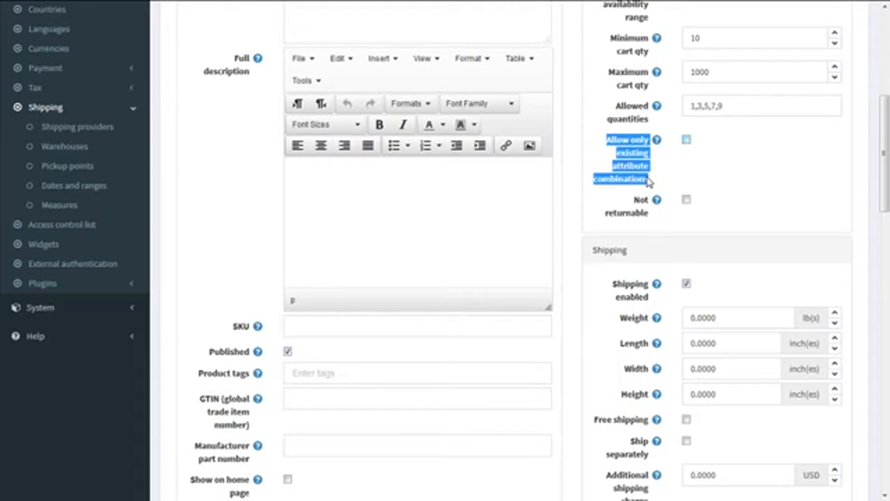
{"action": "left_click_drag", "start_coordinate": [631, 200], "coordinate": [651, 217]}
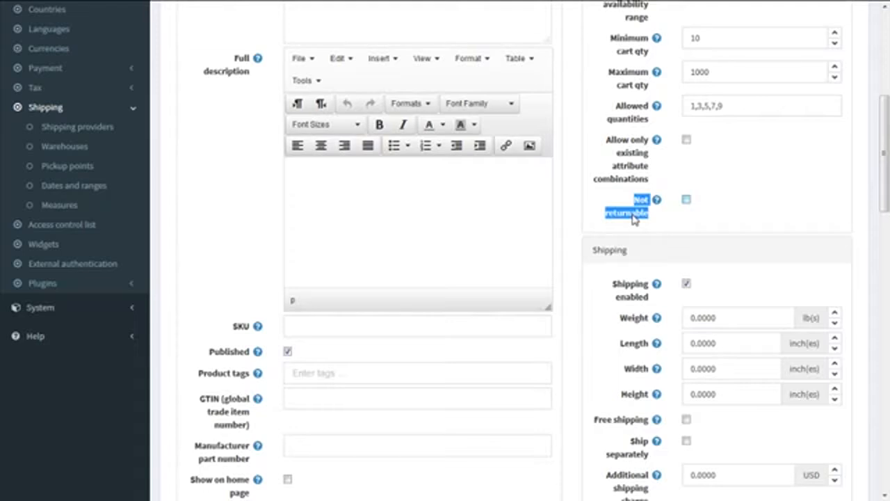
{"action": "left_click", "coordinate": [687, 200]}
Set the product's shipping weight to 3.747 lb, keeping shipping enabled
{"action": "left_click_drag", "start_coordinate": [888, 167], "coordinate": [887, 223]}
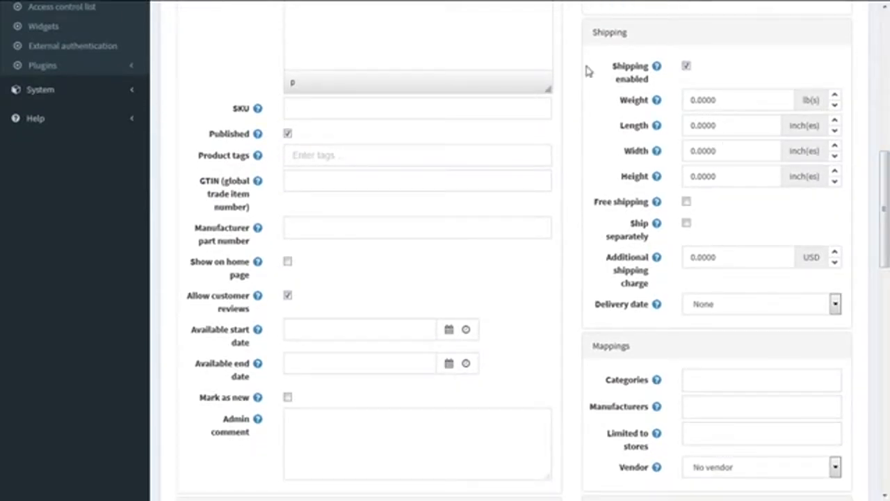
{"action": "left_click_drag", "start_coordinate": [611, 64], "coordinate": [641, 80]}
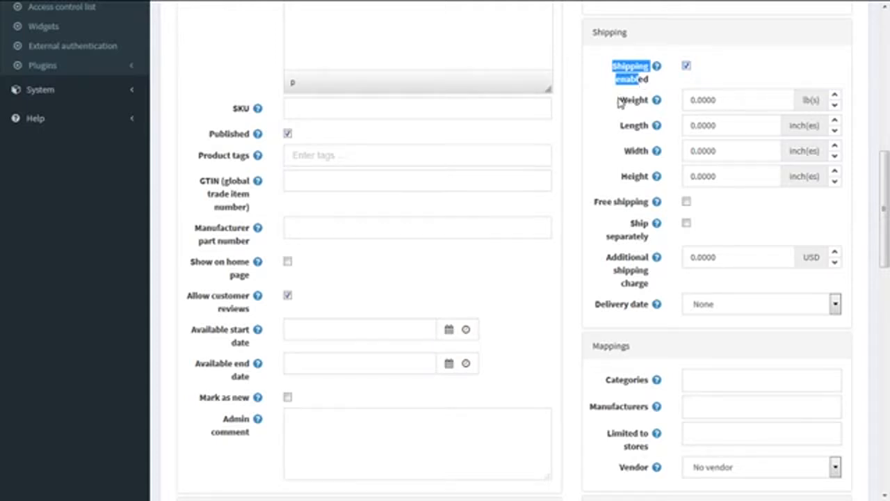
{"action": "triple_click", "coordinate": [633, 100]}
{"action": "left_click", "coordinate": [635, 127]}
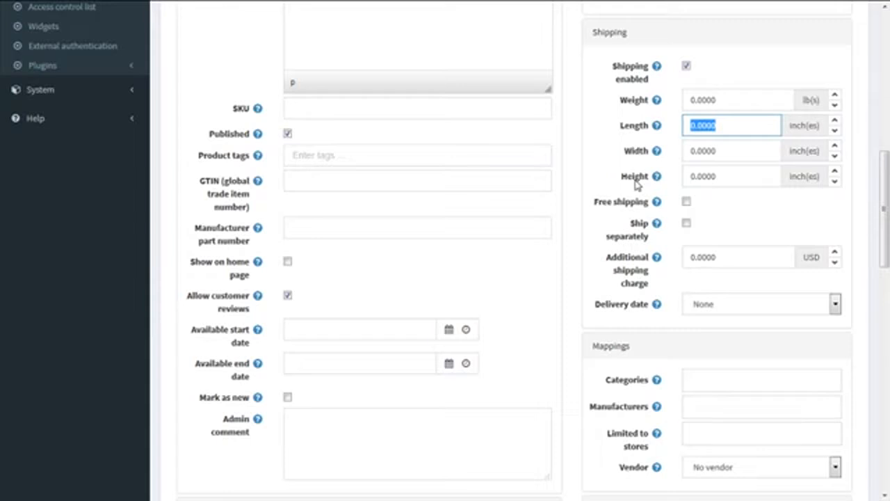
{"action": "left_click", "coordinate": [742, 101]}
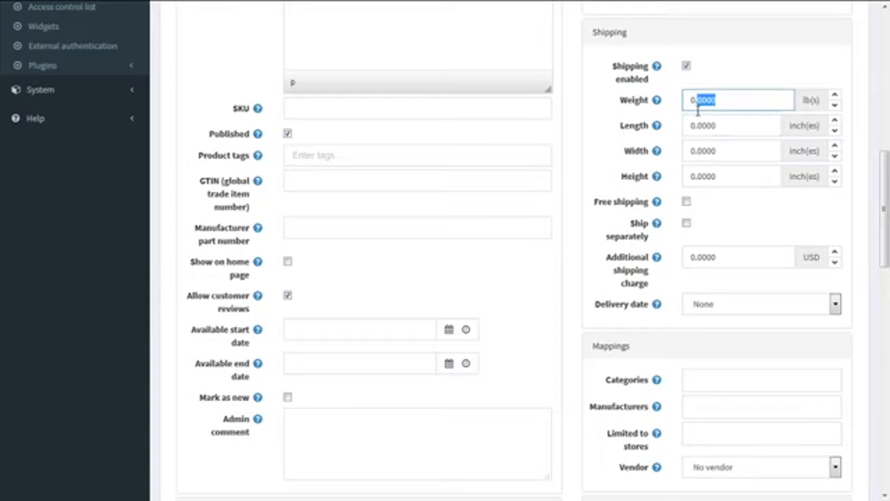
{"action": "type", "text": "3.747"}
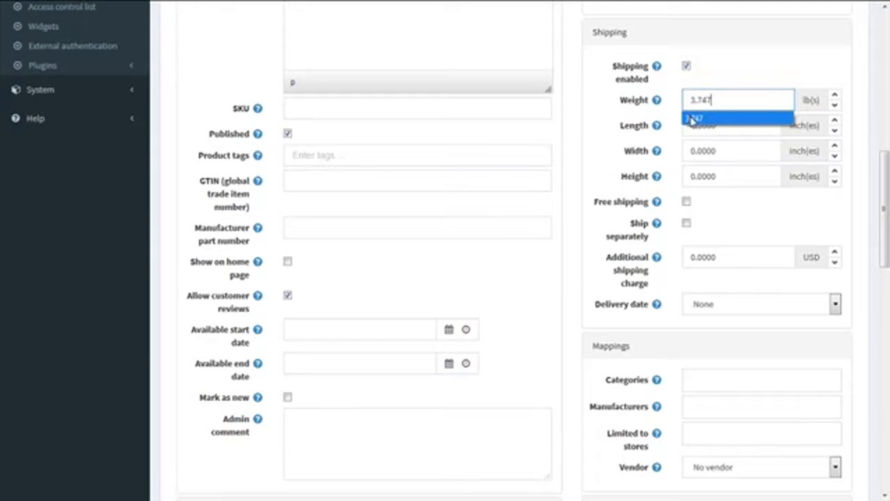
{"action": "left_click", "coordinate": [692, 120]}
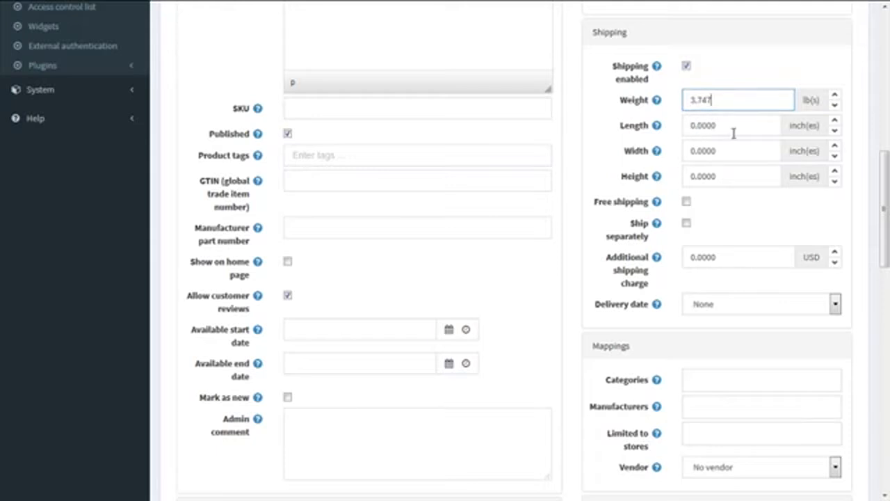
Set the product's shipping length to 205 inches
{"action": "key", "text": "Tab"}
{"action": "key", "text": "Home"}
{"action": "type", "text": "205"}
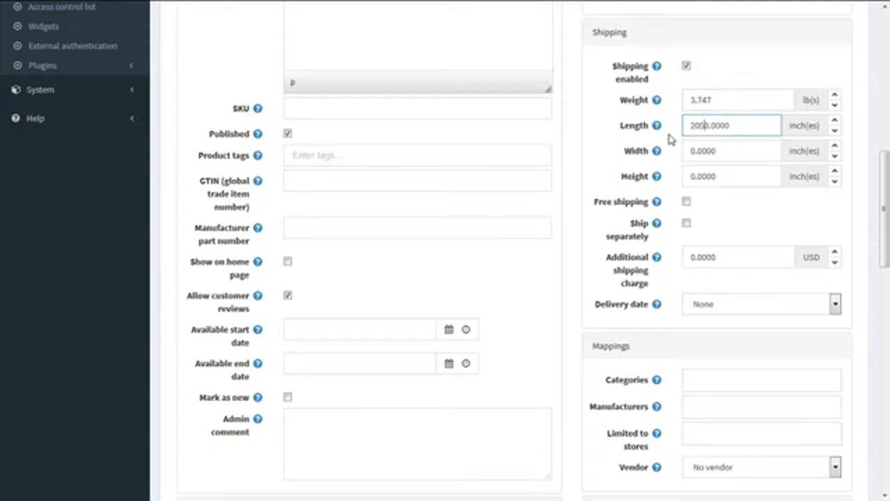
{"action": "double_click", "coordinate": [752, 126]}
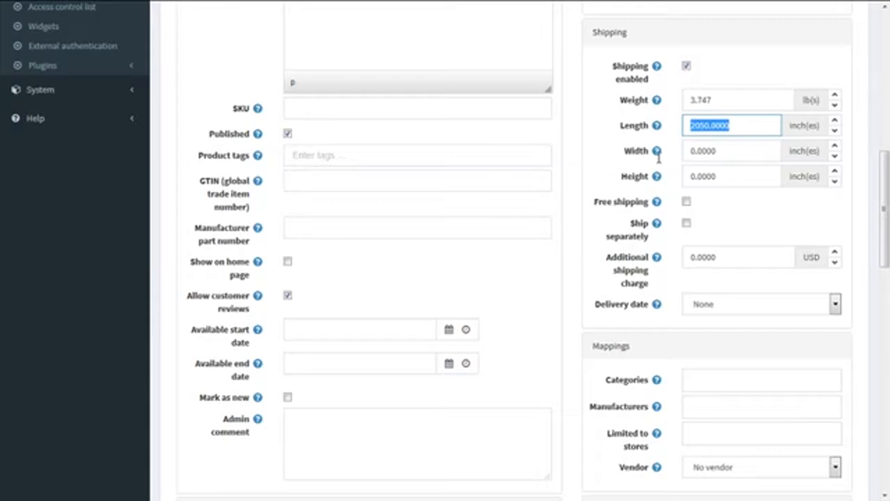
{"action": "type", "text": "205"}
{"action": "left_click", "coordinate": [701, 147]}
{"action": "scroll", "coordinate": [594, 113], "scroll_direction": "down", "scroll_amount": 1}
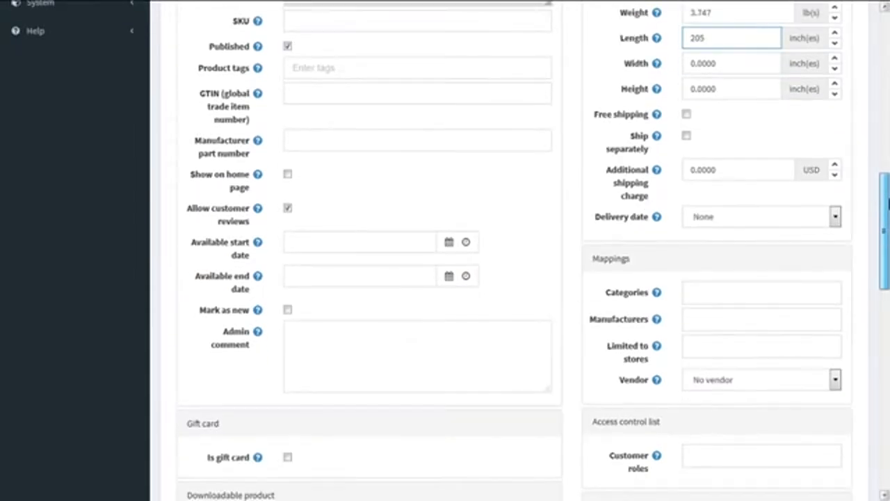
Set the additional shipping charge to 5.00 USD, leaving free shipping and separate shipping off
{"action": "left_click_drag", "start_coordinate": [594, 115], "coordinate": [651, 123]}
{"action": "mouse_move", "coordinate": [650, 122]}
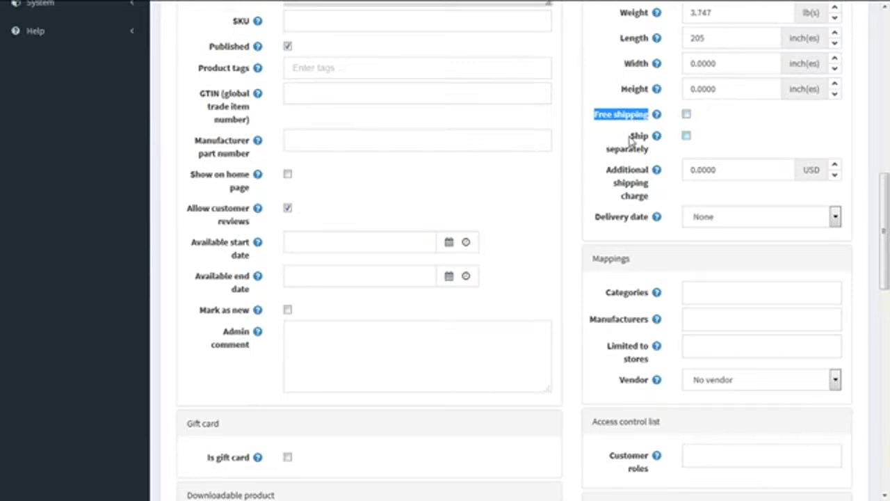
{"action": "mouse_move", "coordinate": [630, 135]}
{"action": "left_mouse_down"}
{"action": "mouse_move", "coordinate": [650, 157]}
{"action": "mouse_move", "coordinate": [632, 138]}
{"action": "left_mouse_up"}
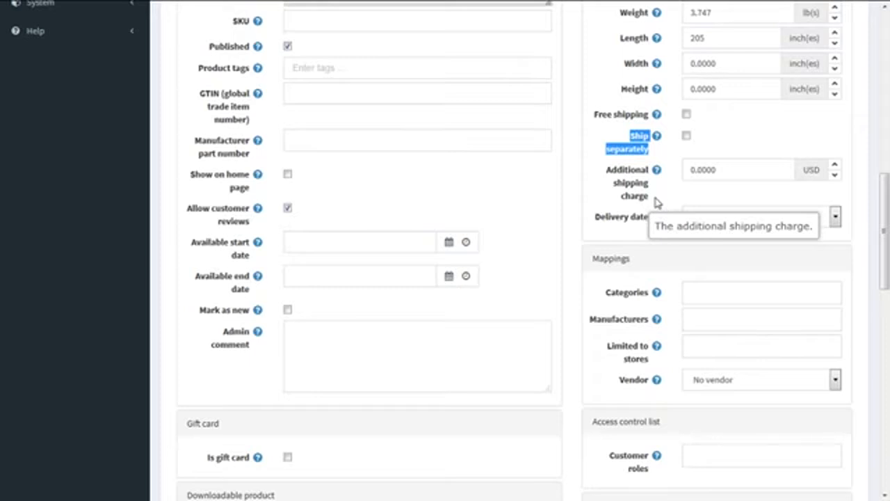
{"action": "left_click", "coordinate": [609, 173]}
{"action": "left_click_drag", "start_coordinate": [609, 175], "coordinate": [652, 198]}
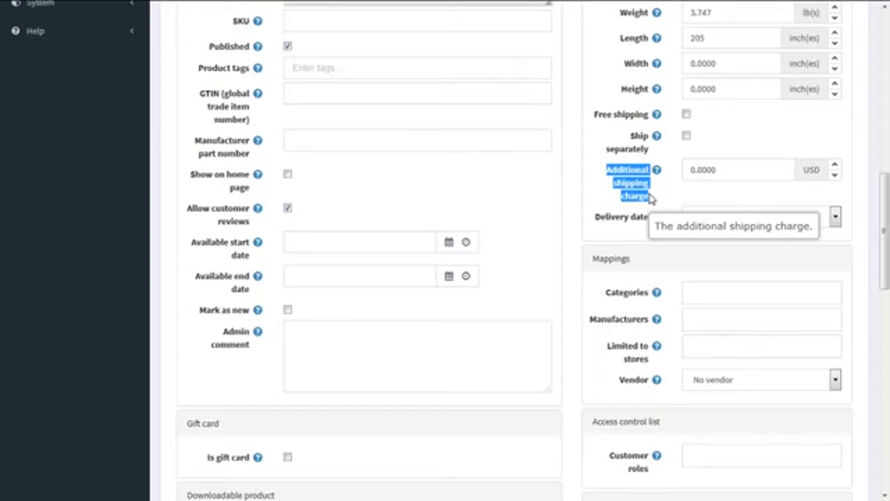
{"action": "left_click_drag", "start_coordinate": [715, 174], "coordinate": [685, 177]}
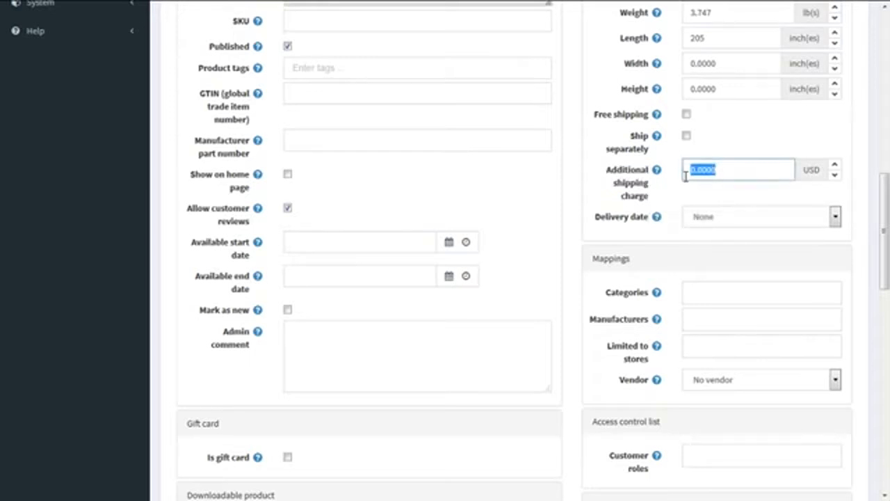
{"action": "type", "text": "5.00"}
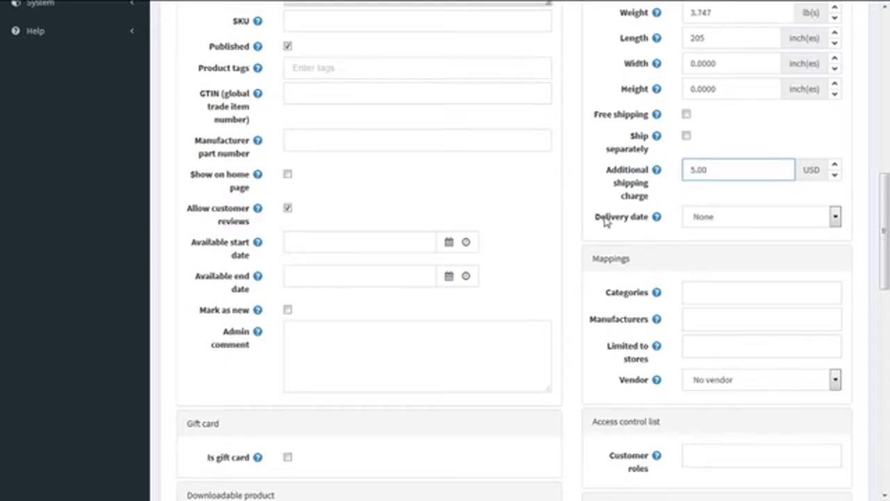
Set the product's delivery date to 3-5 days in the shipping settings
{"action": "left_click_drag", "start_coordinate": [594, 218], "coordinate": [650, 224]}
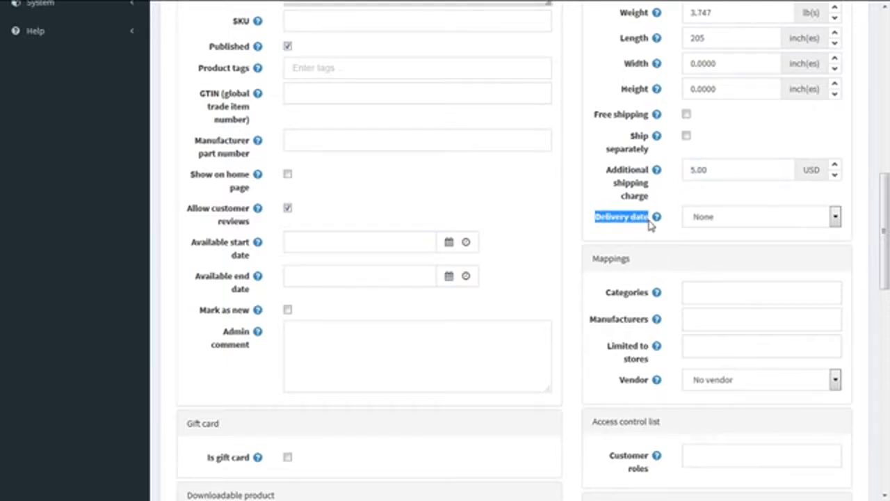
{"action": "left_click_drag", "start_coordinate": [888, 202], "coordinate": [888, 212]}
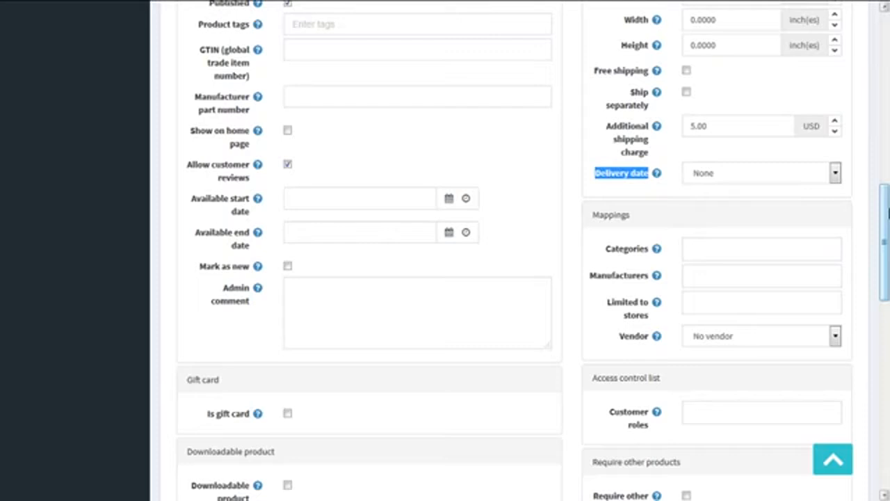
{"action": "left_click", "coordinate": [835, 176]}
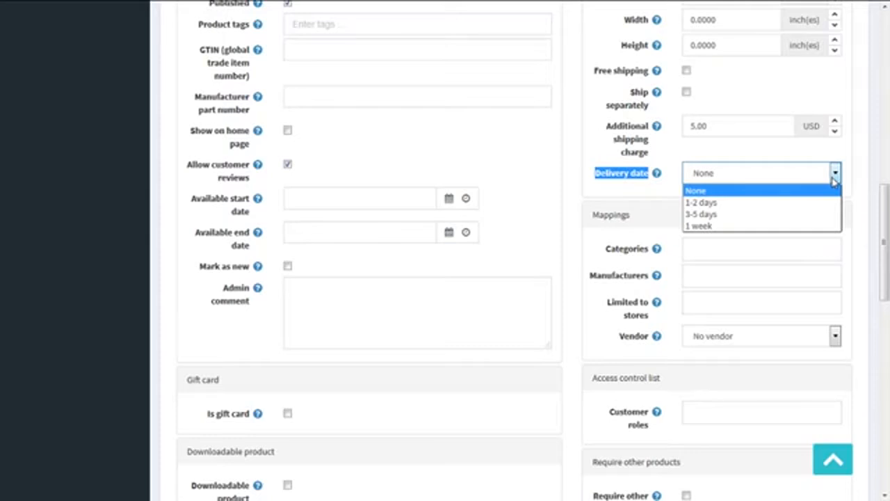
{"action": "left_click_drag", "start_coordinate": [885, 244], "coordinate": [887, 159]}
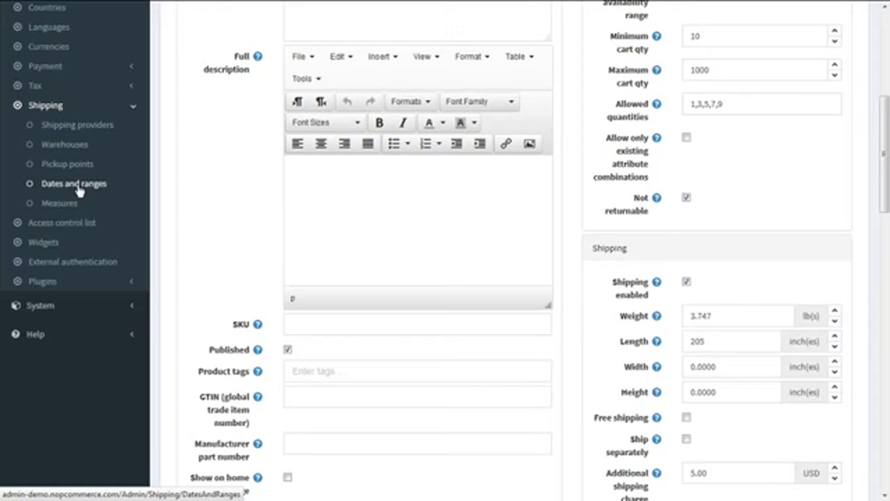
{"action": "left_click_drag", "start_coordinate": [885, 148], "coordinate": [886, 241]}
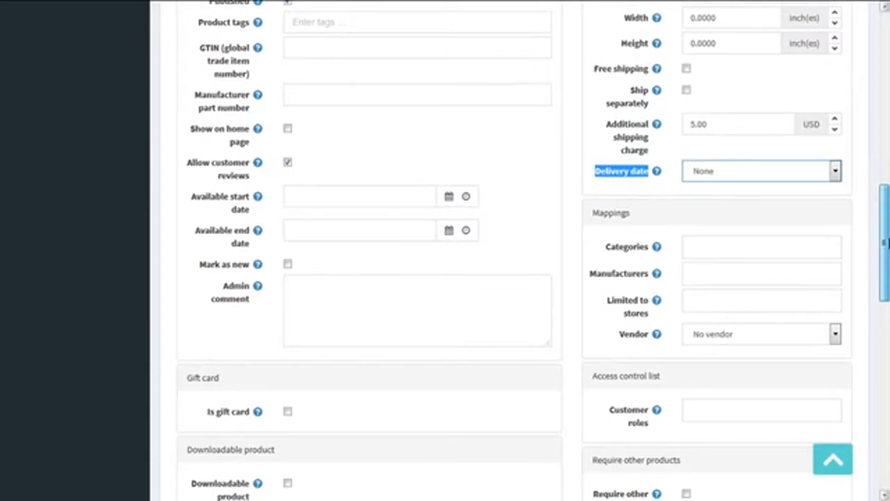
{"action": "left_click", "coordinate": [791, 175]}
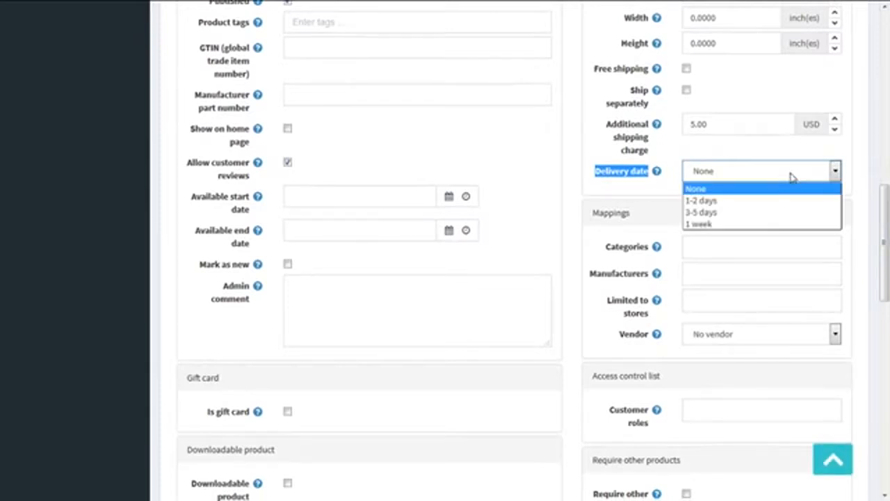
{"action": "left_click", "coordinate": [751, 215]}
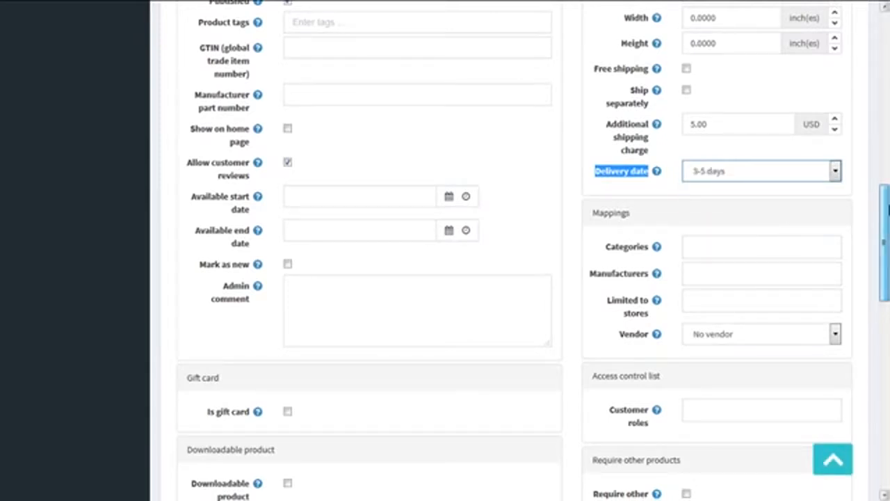
Assign the product to the Apparel >> Shoes category in its mappings
{"action": "scroll", "coordinate": [888, 221], "scroll_direction": "down", "scroll_amount": 1}
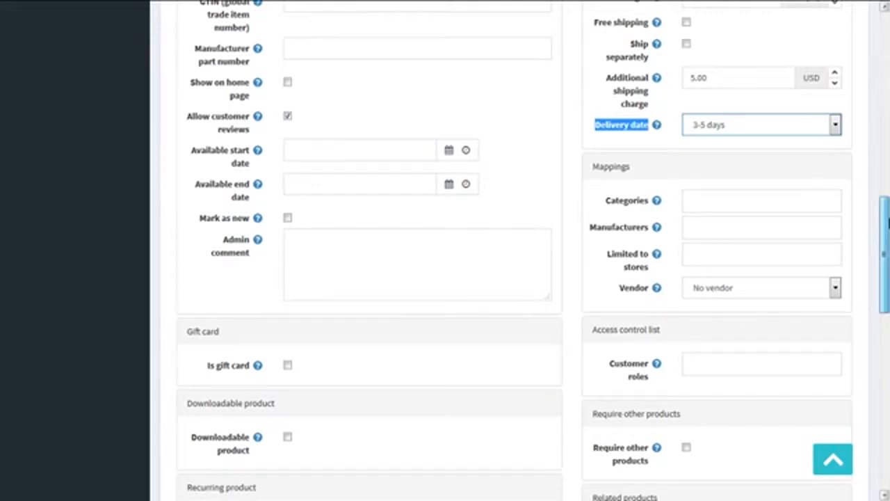
{"action": "left_click_drag", "start_coordinate": [660, 167], "coordinate": [582, 167]}
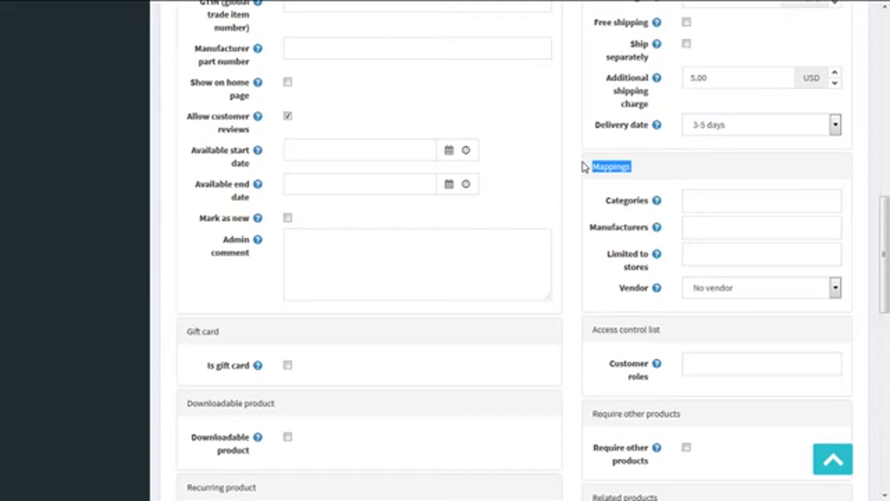
{"action": "left_click_drag", "start_coordinate": [605, 201], "coordinate": [657, 210]}
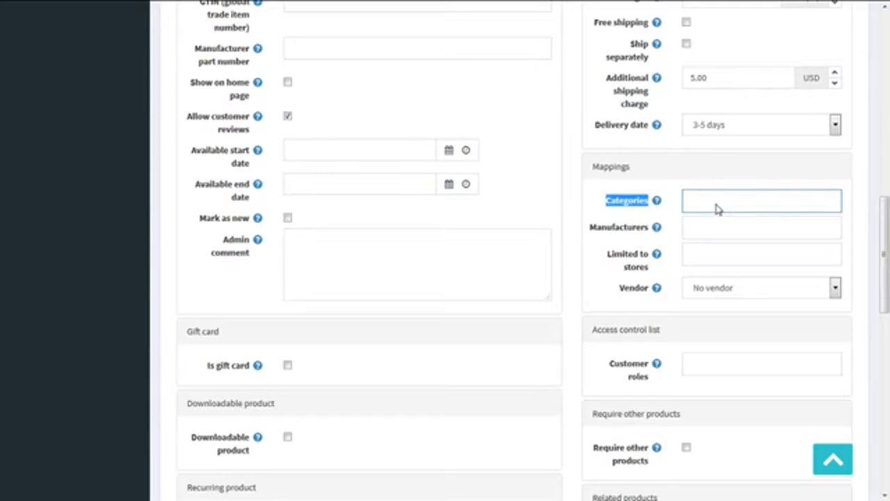
{"action": "left_click_drag", "start_coordinate": [886, 289], "coordinate": [888, 103]}
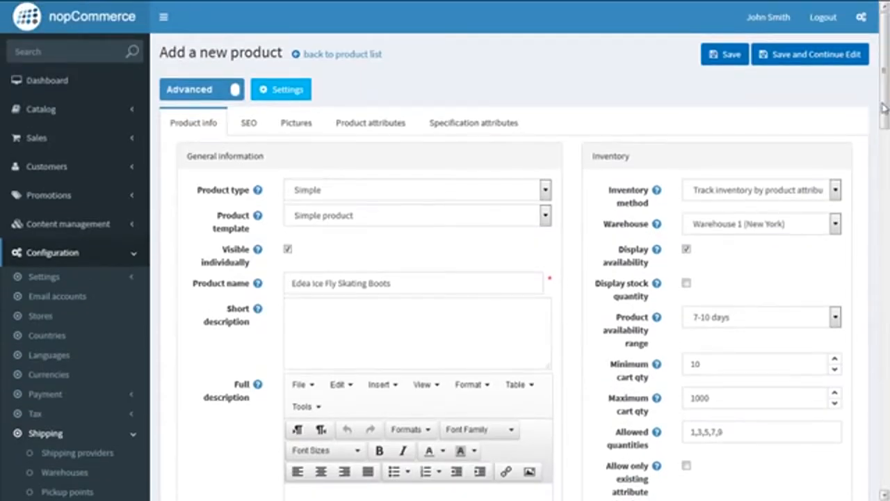
{"action": "left_click", "coordinate": [42, 112]}
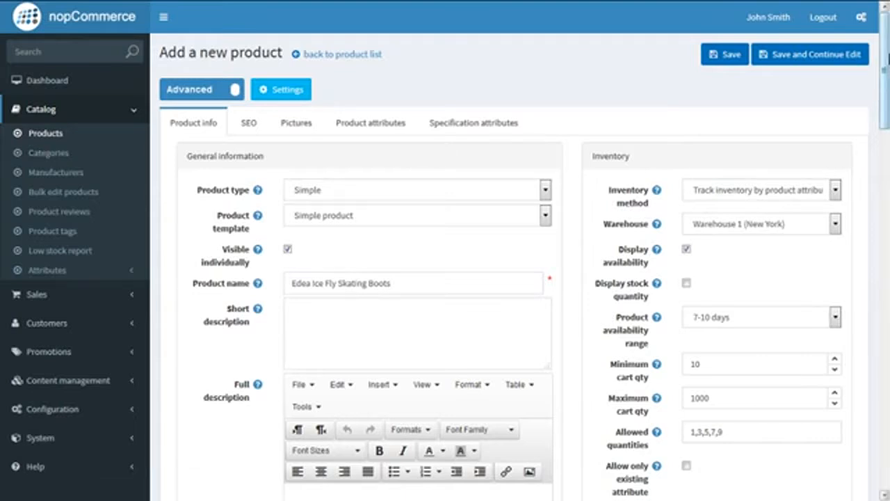
{"action": "left_click_drag", "start_coordinate": [888, 59], "coordinate": [887, 252]}
{"action": "left_click", "coordinate": [715, 182]}
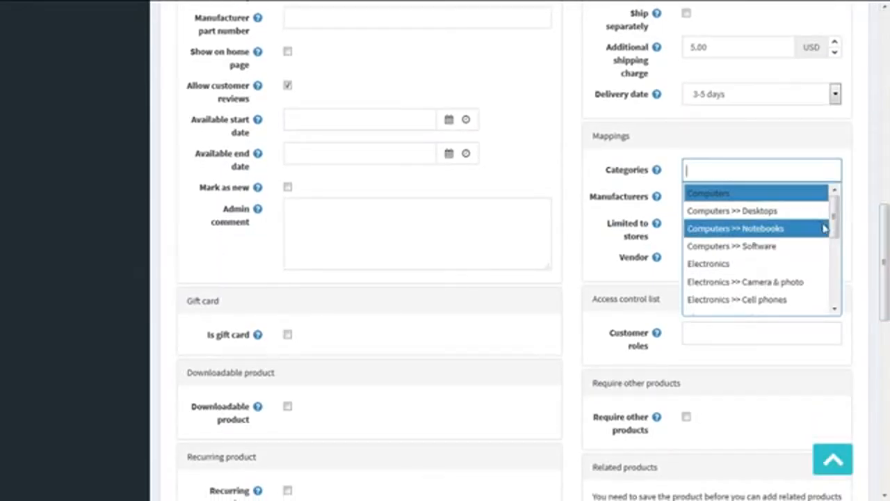
{"action": "left_click_drag", "start_coordinate": [835, 229], "coordinate": [835, 260]}
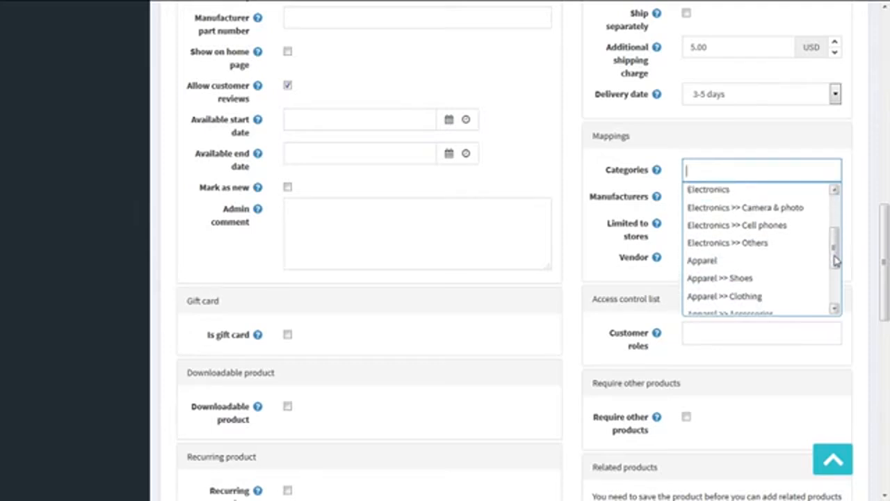
{"action": "left_click", "coordinate": [749, 278]}
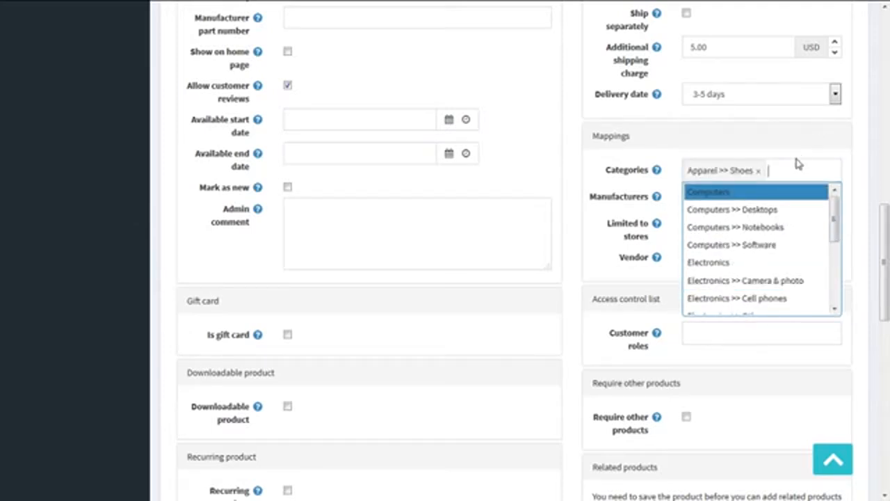
{"action": "left_click", "coordinate": [621, 206]}
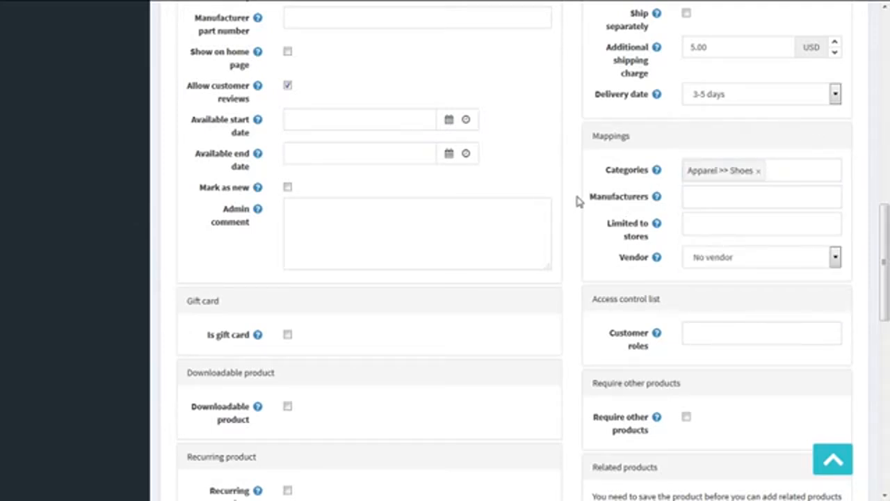
Map the product to the manufacturer EDEA
{"action": "left_click_drag", "start_coordinate": [589, 197], "coordinate": [650, 198]}
{"action": "mouse_move", "coordinate": [651, 198]}
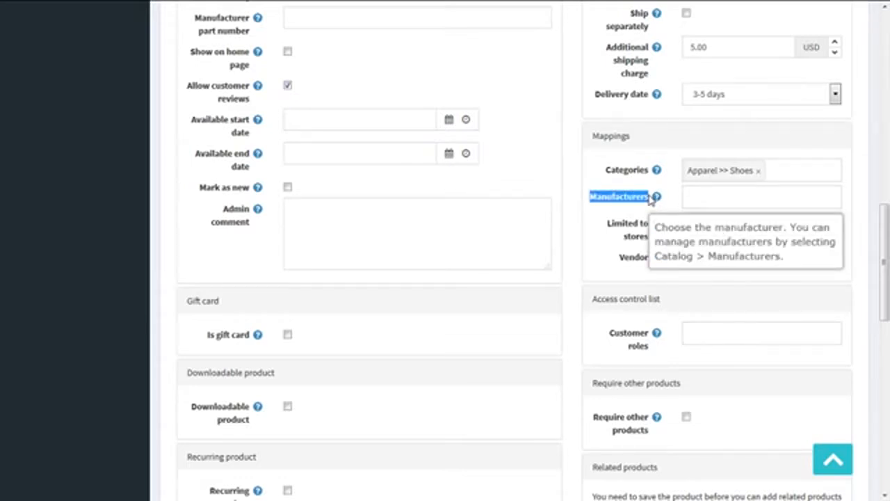
{"action": "left_click", "coordinate": [769, 205]}
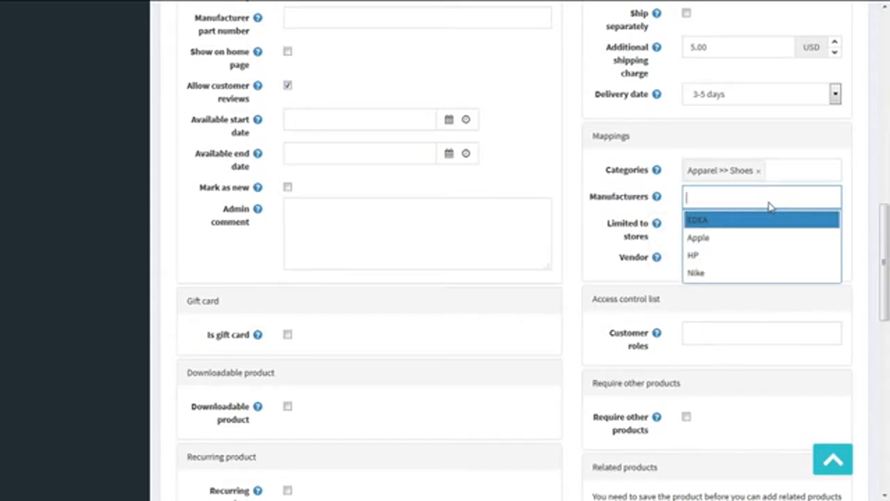
{"action": "left_click", "coordinate": [888, 46]}
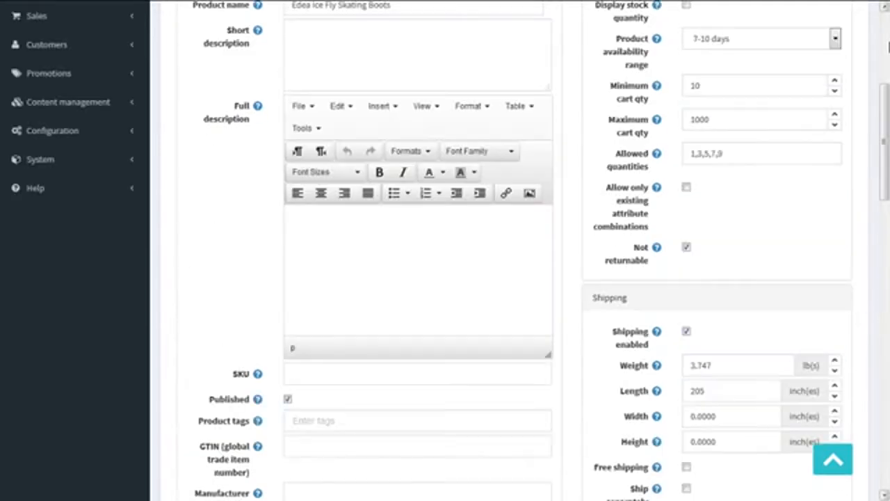
{"action": "left_click", "coordinate": [888, 47]}
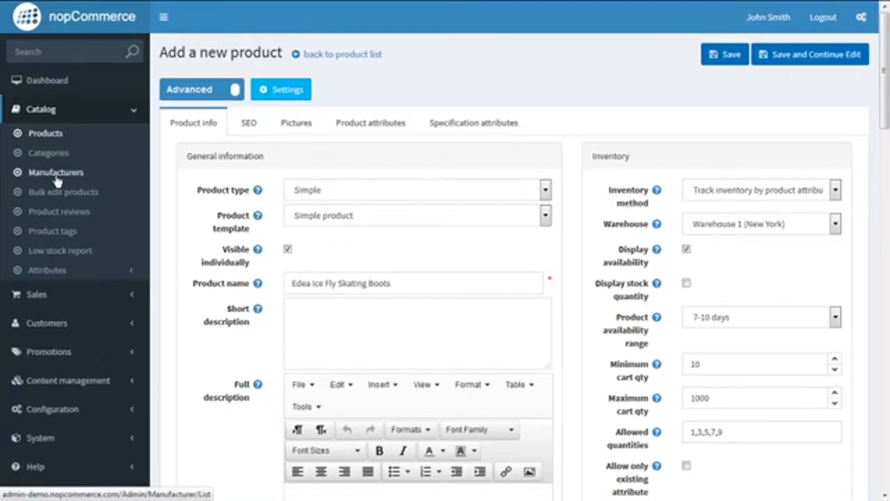
{"action": "left_click_drag", "start_coordinate": [885, 125], "coordinate": [888, 309]}
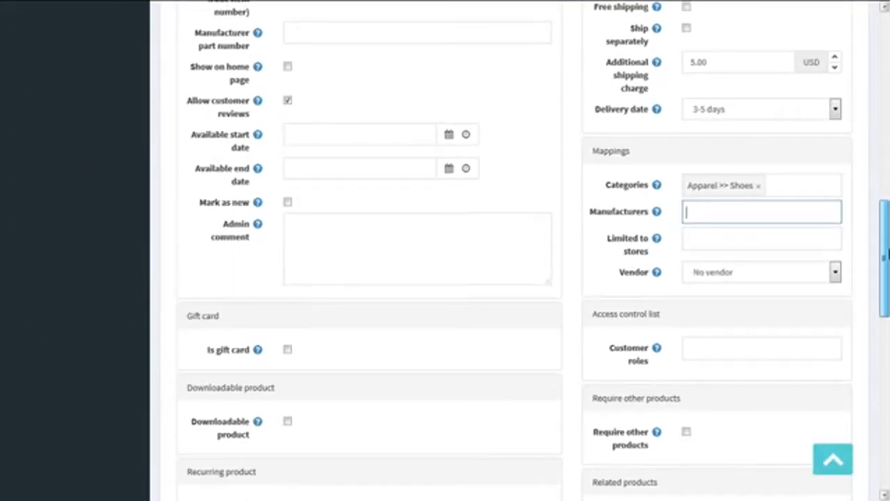
{"action": "left_click", "coordinate": [793, 215]}
{"action": "left_click", "coordinate": [784, 236]}
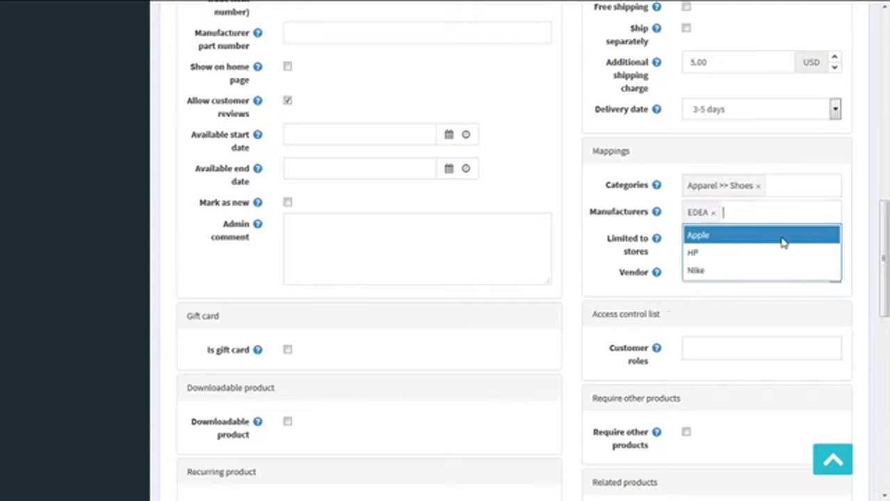
{"action": "left_click", "coordinate": [651, 232]}
Examine the store limitation and vendor choices in the product's mappings and find vendor management under Customers
{"action": "left_click_drag", "start_coordinate": [607, 240], "coordinate": [651, 258]}
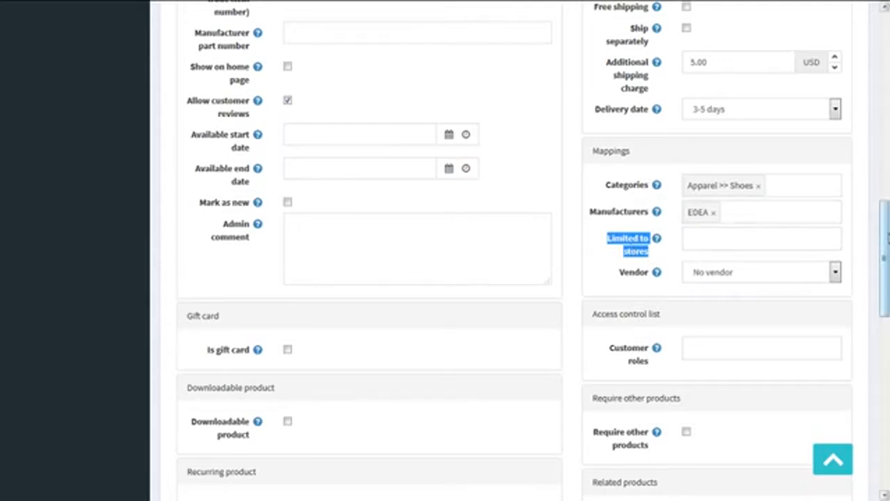
{"action": "left_click", "coordinate": [785, 245]}
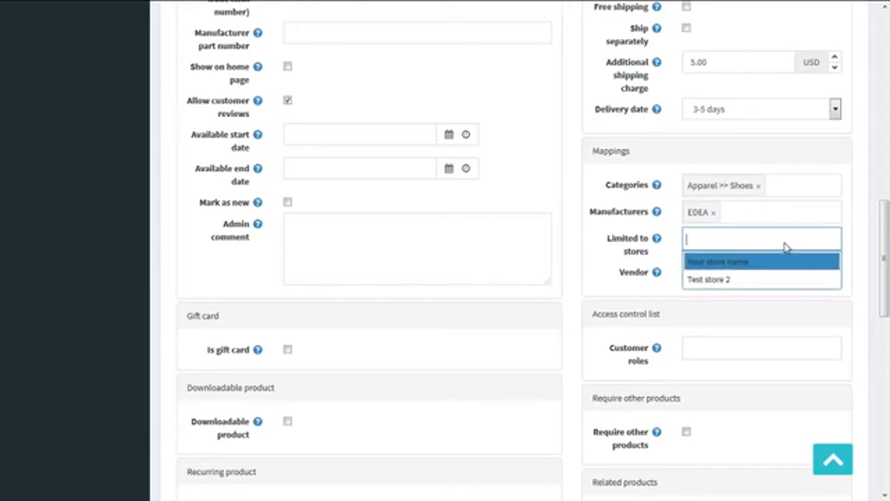
{"action": "left_click", "coordinate": [628, 293]}
{"action": "left_click_drag", "start_coordinate": [620, 276], "coordinate": [649, 278]}
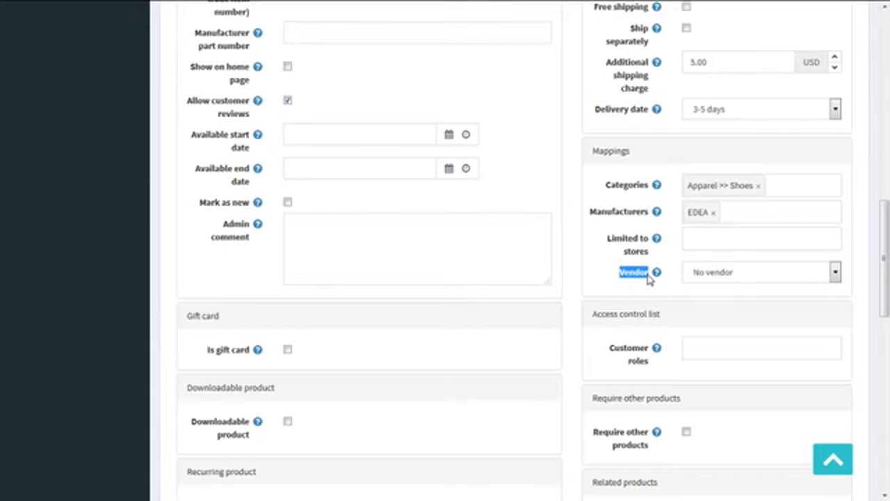
{"action": "left_click", "coordinate": [704, 276]}
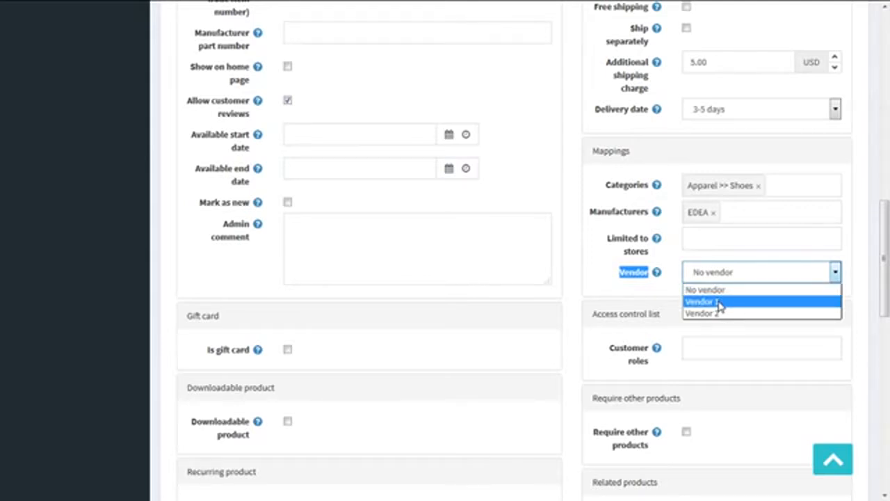
{"action": "left_click_drag", "start_coordinate": [888, 245], "coordinate": [888, 119]}
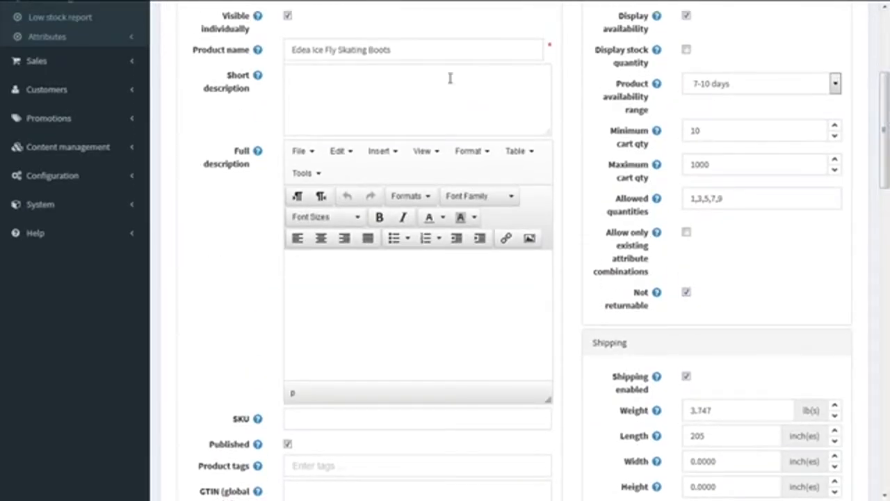
{"action": "left_click", "coordinate": [48, 92]}
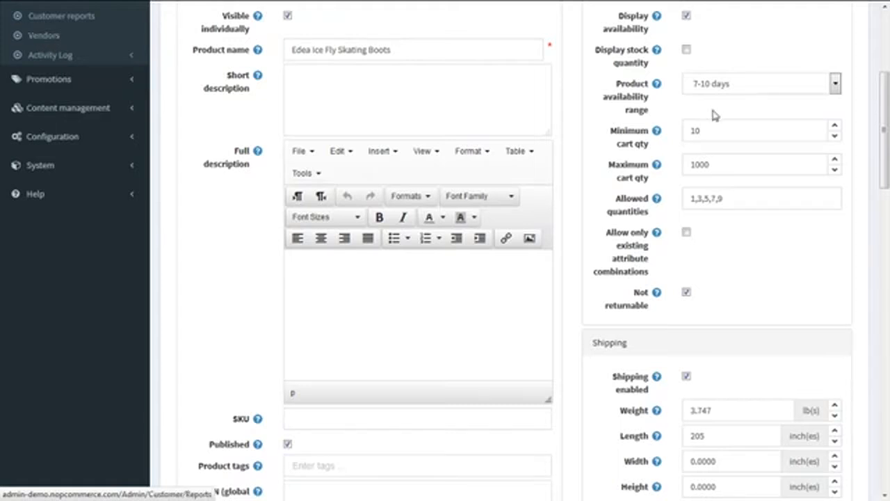
{"action": "left_click_drag", "start_coordinate": [885, 119], "coordinate": [886, 266]}
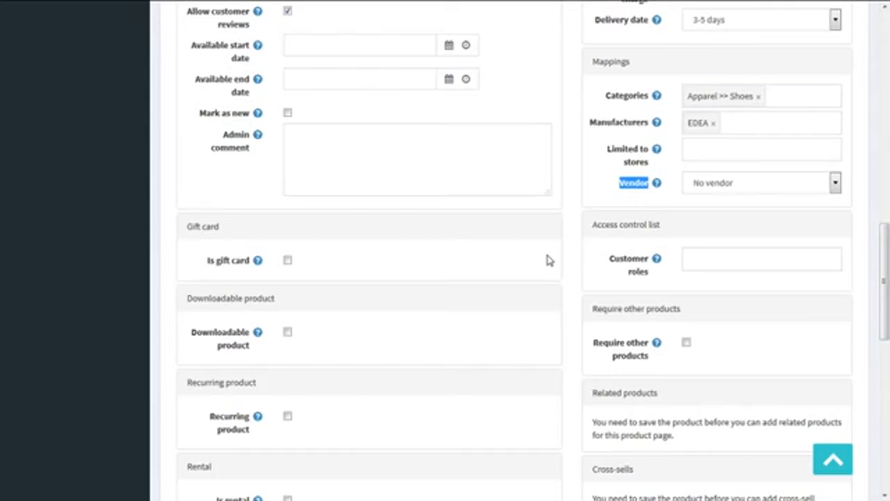
Restrict the product's access control list to the Registered customer role
{"action": "left_click_drag", "start_coordinate": [664, 232], "coordinate": [593, 232]}
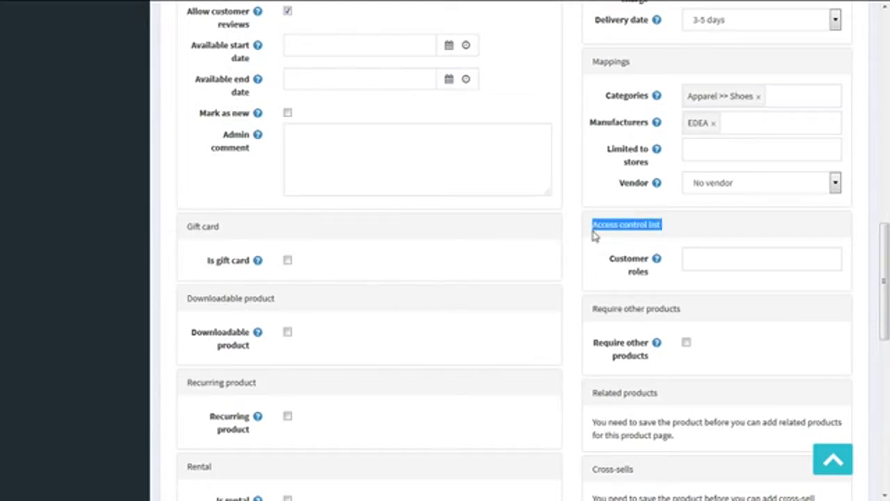
{"action": "left_click_drag", "start_coordinate": [607, 258], "coordinate": [652, 274]}
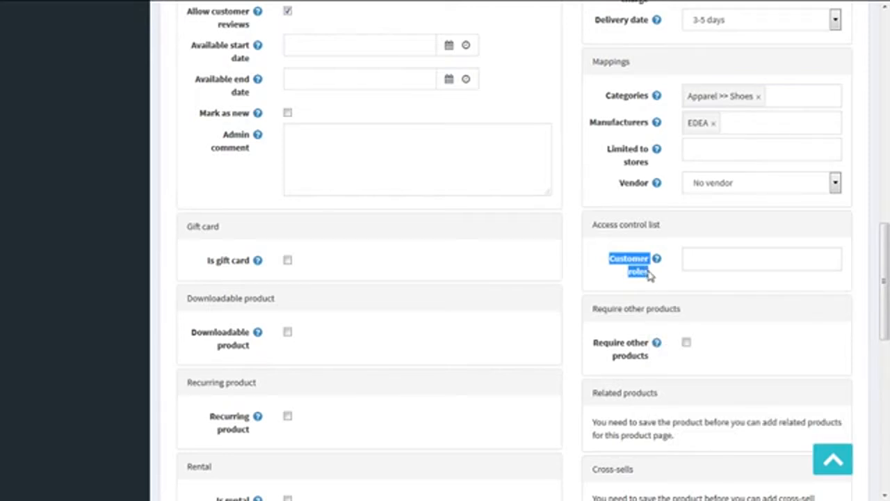
{"action": "left_click", "coordinate": [763, 261]}
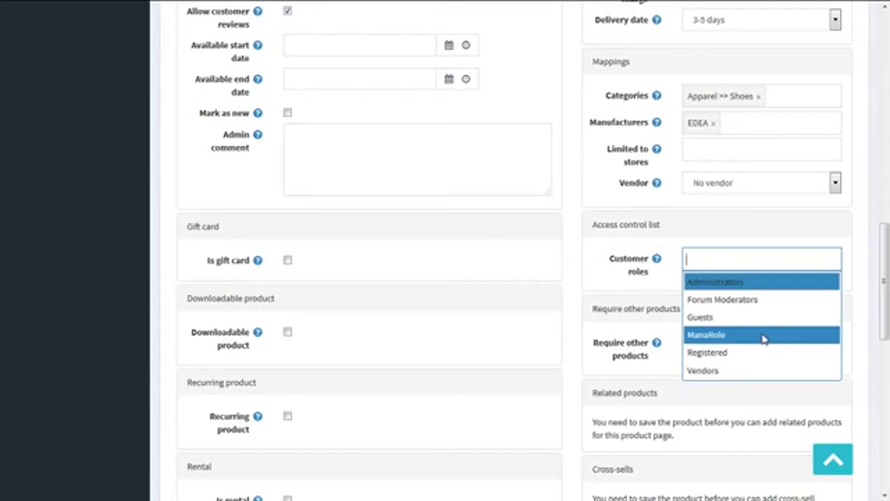
{"action": "left_click_drag", "start_coordinate": [888, 236], "coordinate": [888, 71]}
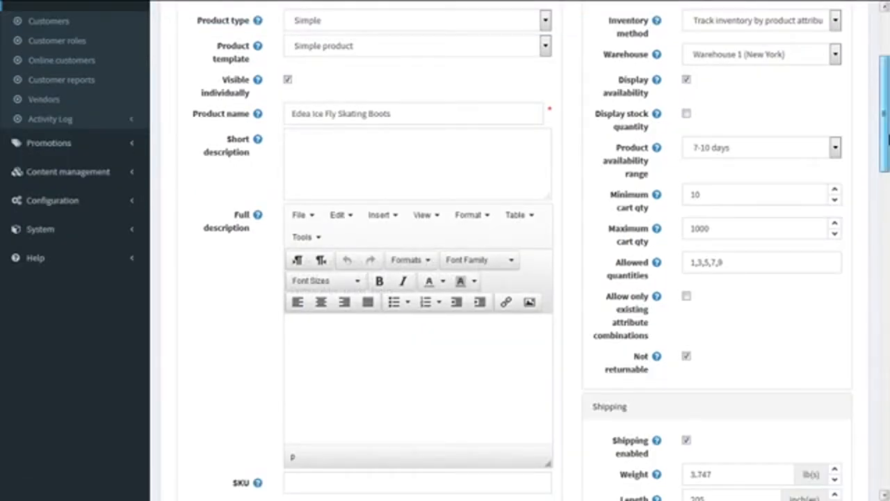
{"action": "left_click", "coordinate": [889, 356]}
{"action": "scroll", "coordinate": [888, 296], "scroll_direction": "down", "scroll_amount": 3}
{"action": "left_click", "coordinate": [701, 207]}
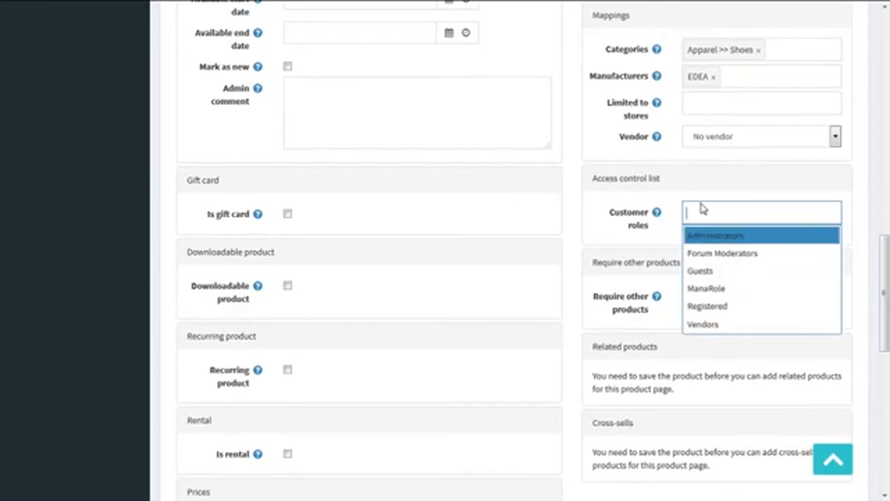
{"action": "left_click", "coordinate": [710, 308]}
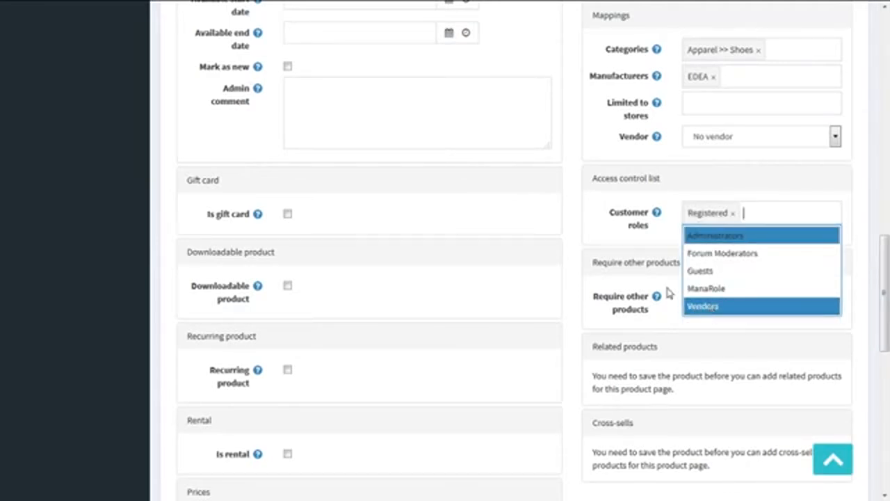
{"action": "left_click", "coordinate": [666, 238]}
Try requiring other products for this product, with automatic addition of them to the cart
{"action": "scroll", "coordinate": [887, 287], "scroll_direction": "down", "scroll_amount": 2}
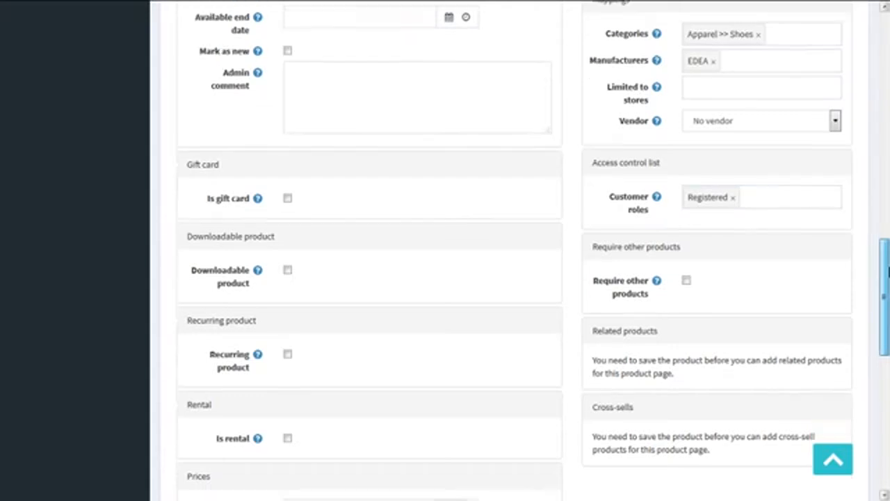
{"action": "left_click_drag", "start_coordinate": [591, 171], "coordinate": [684, 181]}
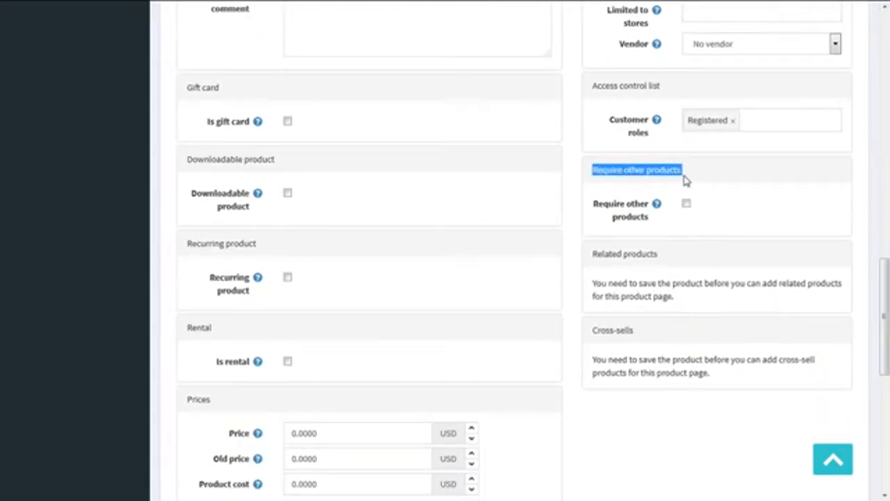
{"action": "left_click_drag", "start_coordinate": [590, 204], "coordinate": [654, 215]}
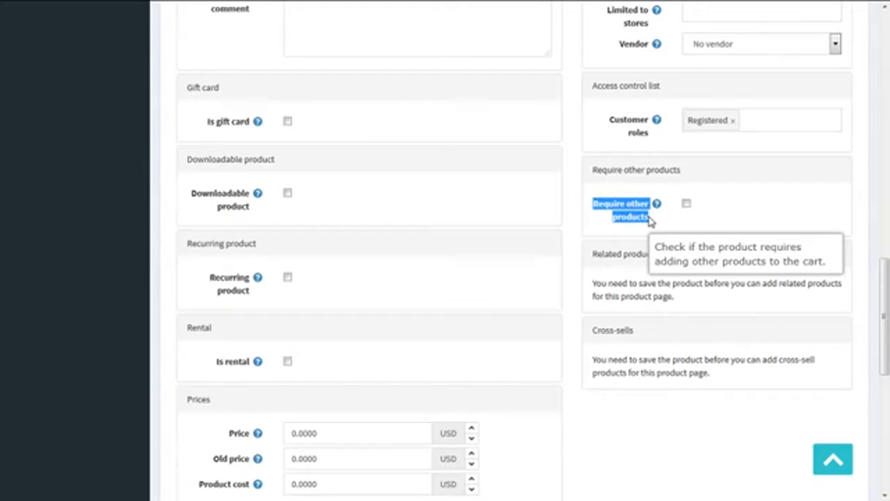
{"action": "left_click", "coordinate": [686, 204]}
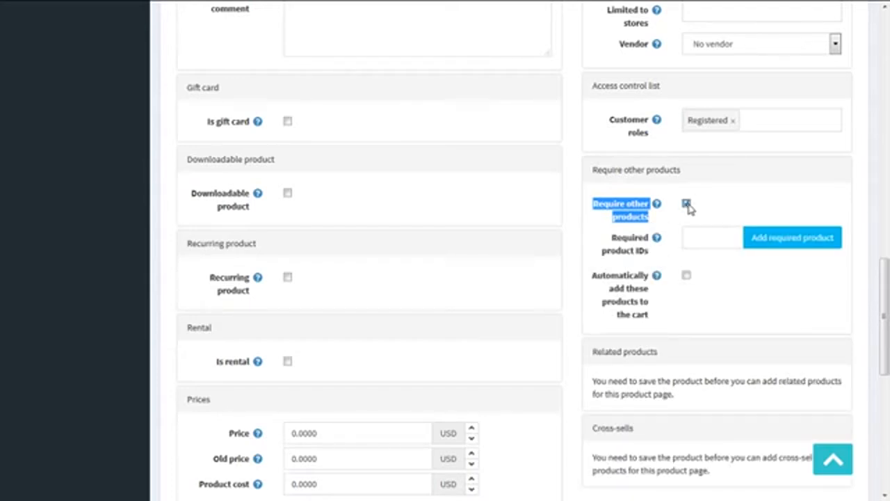
{"action": "left_click", "coordinate": [613, 284]}
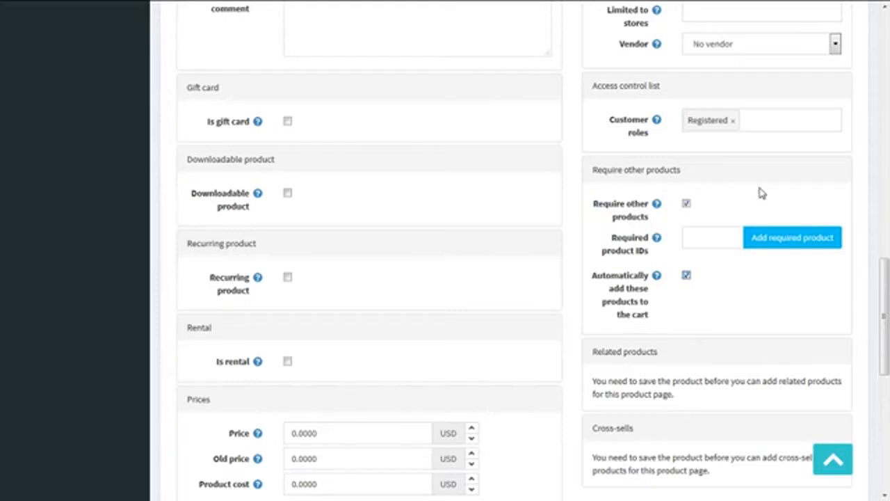
{"action": "left_click", "coordinate": [688, 278]}
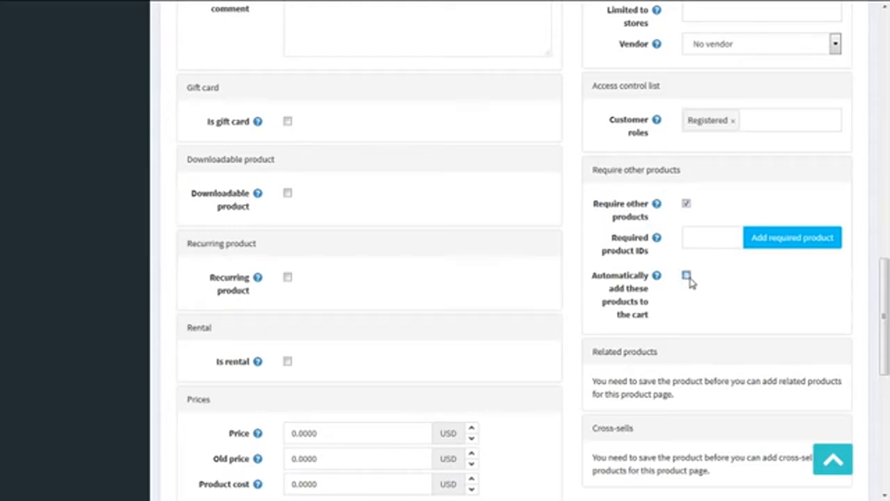
{"action": "left_click", "coordinate": [686, 204]}
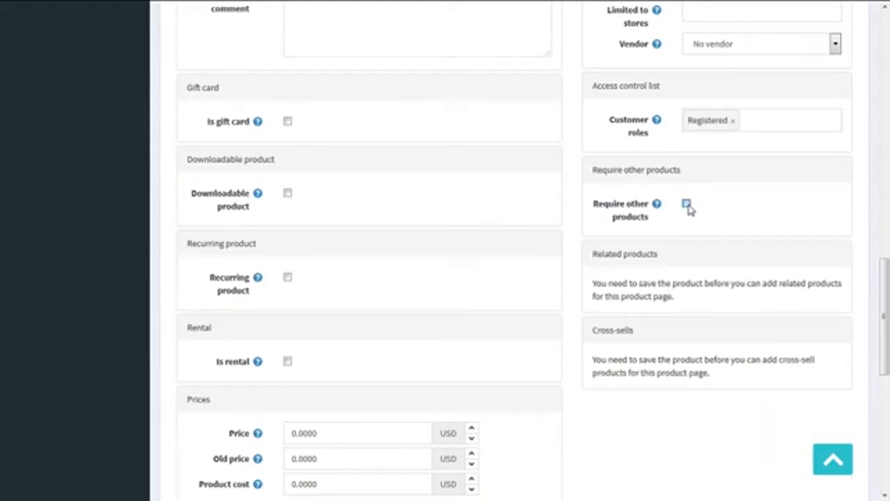
Set the product's SEO meta keywords to "Ice Skating, Skating Shoes, Ice Fly Boots, Skating Boots"
{"action": "left_click_drag", "start_coordinate": [888, 278], "coordinate": [889, 284]}
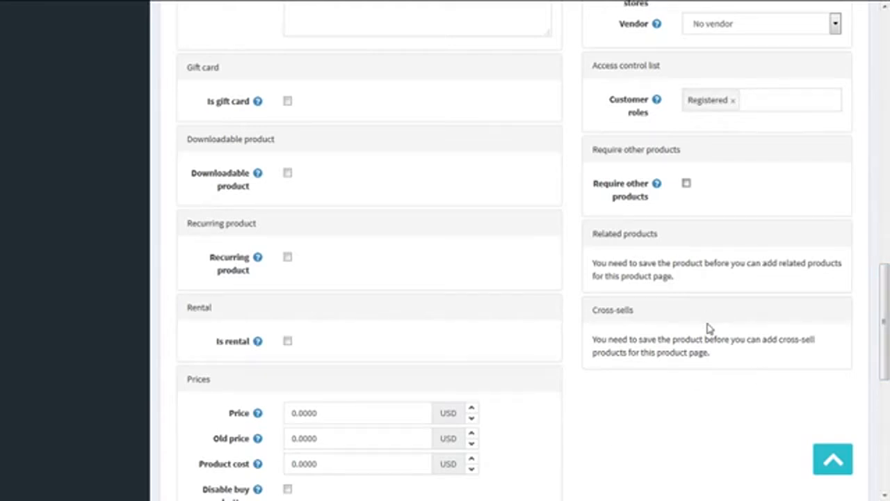
{"action": "left_click", "coordinate": [888, 115]}
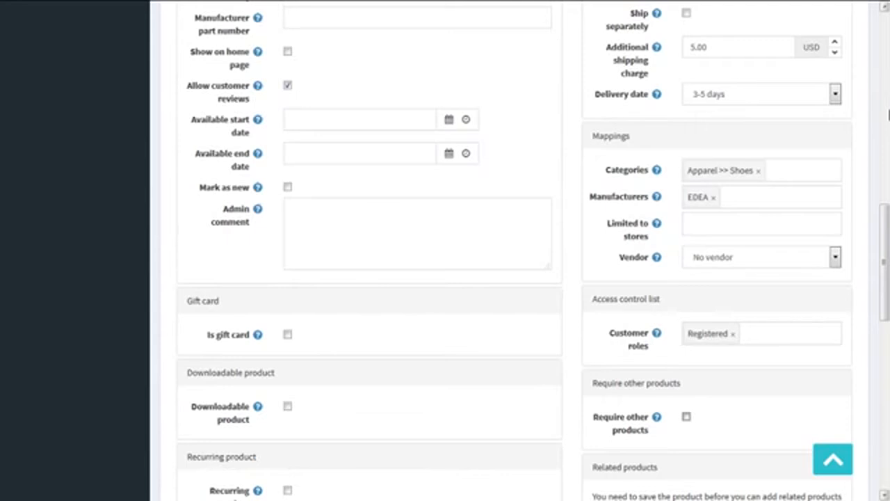
{"action": "left_click", "coordinate": [887, 115]}
{"action": "left_click_drag", "start_coordinate": [887, 116], "coordinate": [888, 97]}
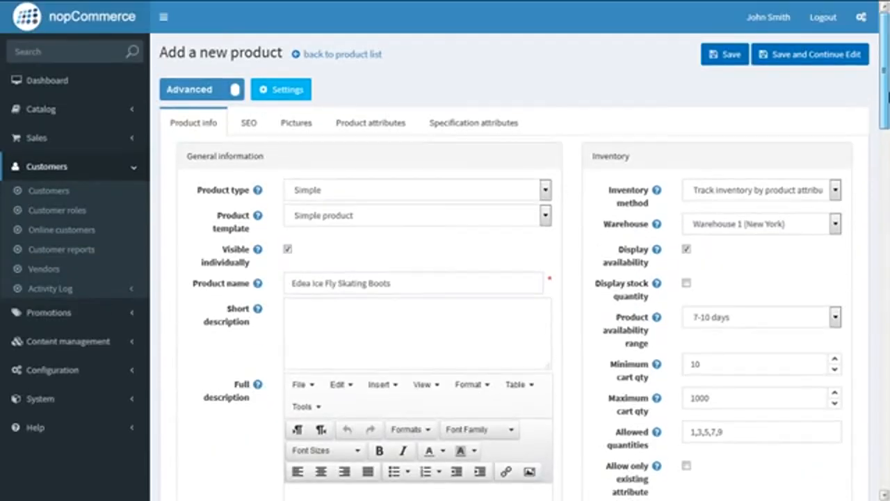
{"action": "left_click", "coordinate": [244, 124]}
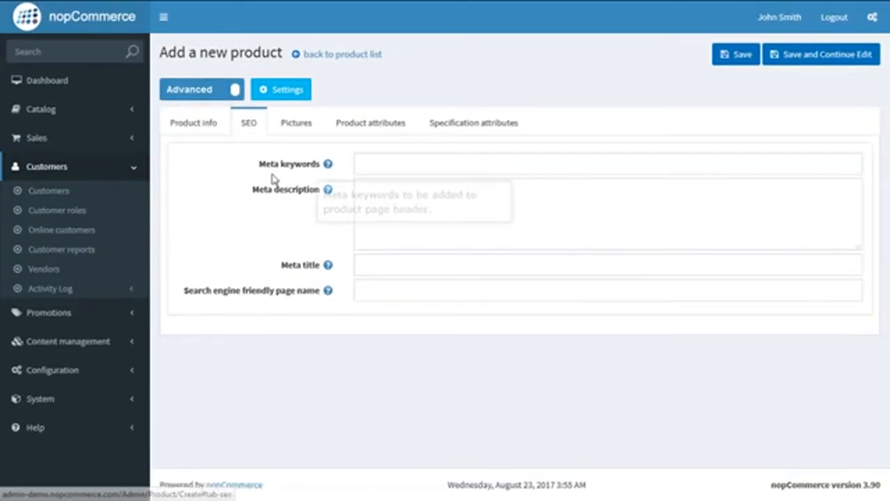
{"action": "left_click_drag", "start_coordinate": [255, 165], "coordinate": [322, 168]}
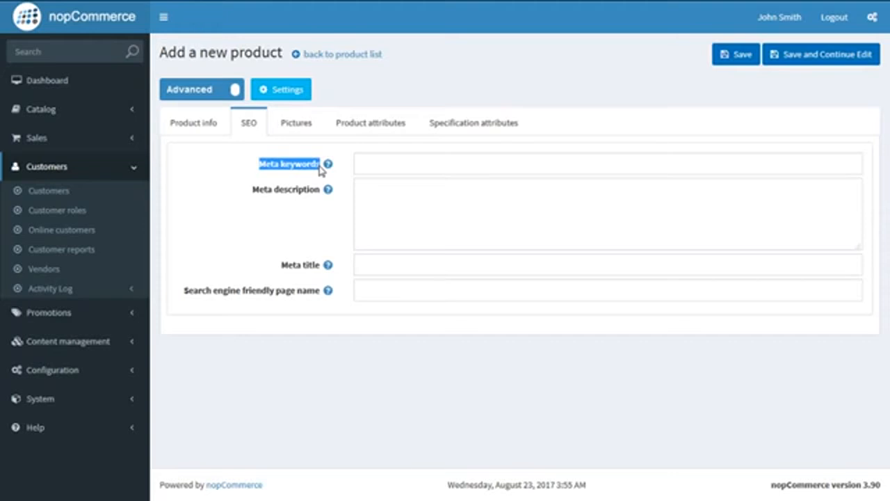
{"action": "left_click", "coordinate": [401, 168]}
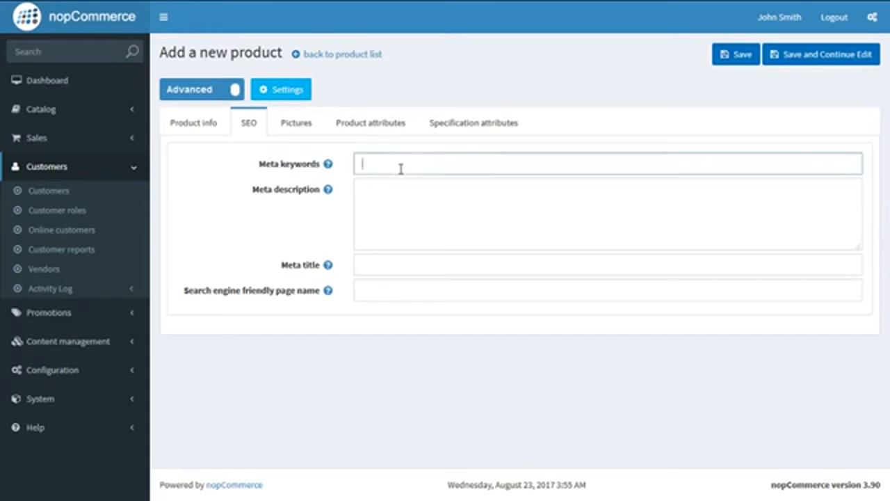
{"action": "type", "text": "Ice A"}
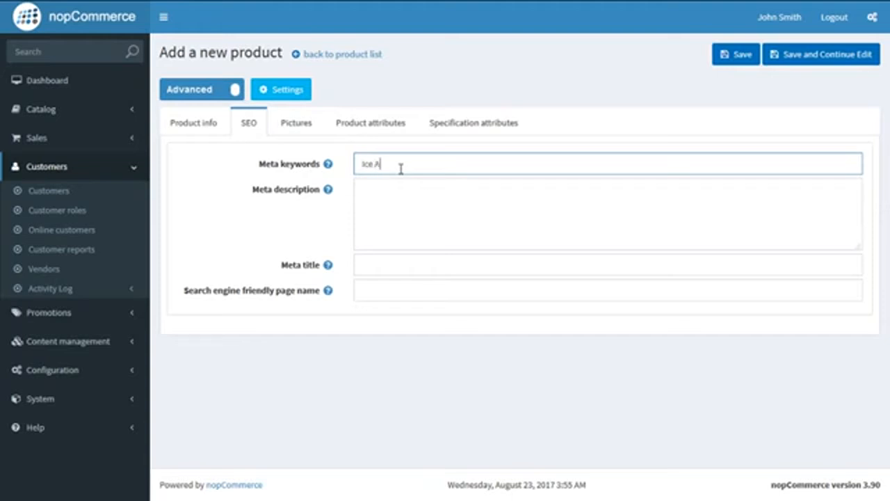
{"action": "key", "text": "BackSpace"}
{"action": "type", "text": "Skating, Skating Shoes, U"}
{"action": "key", "text": "BackSpace"}
{"action": "type", "text": "Ice Fly"}
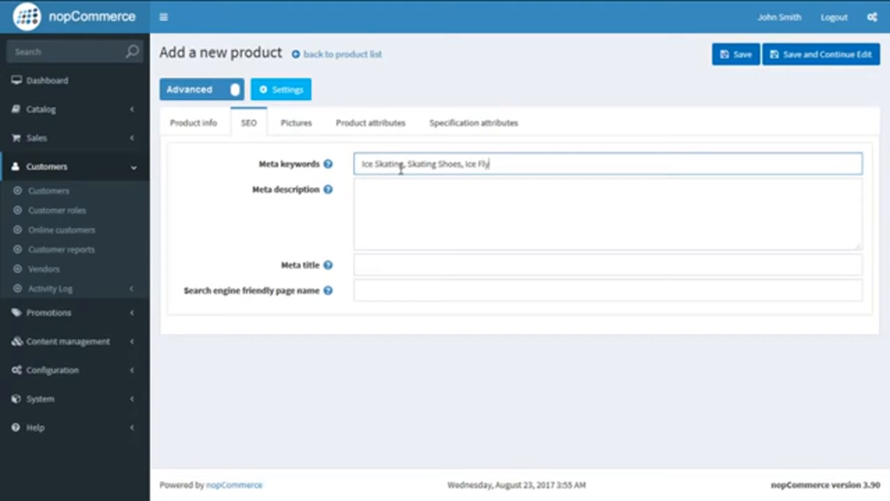
{"action": "type", "text": " Boots, Skating Boots"}
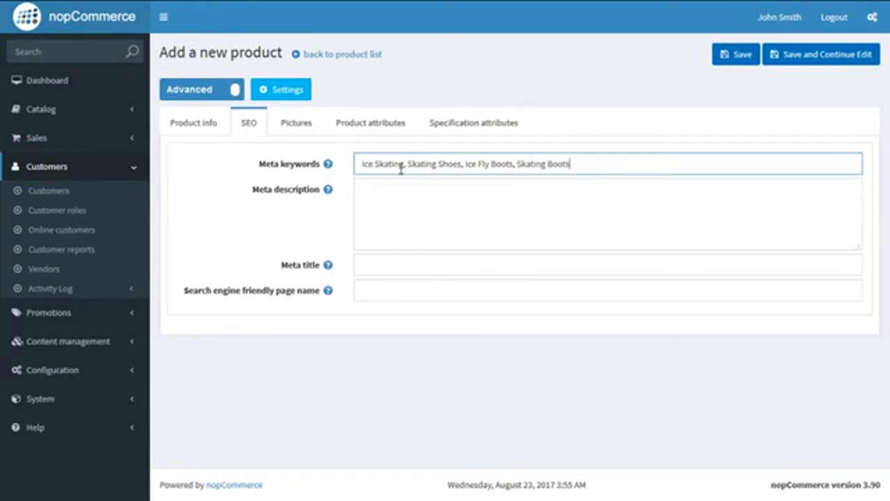
Enter the meta description "Edea Ice Fly skating boots comes with the flexibility & elegance for every performance."
{"action": "left_click", "coordinate": [449, 236]}
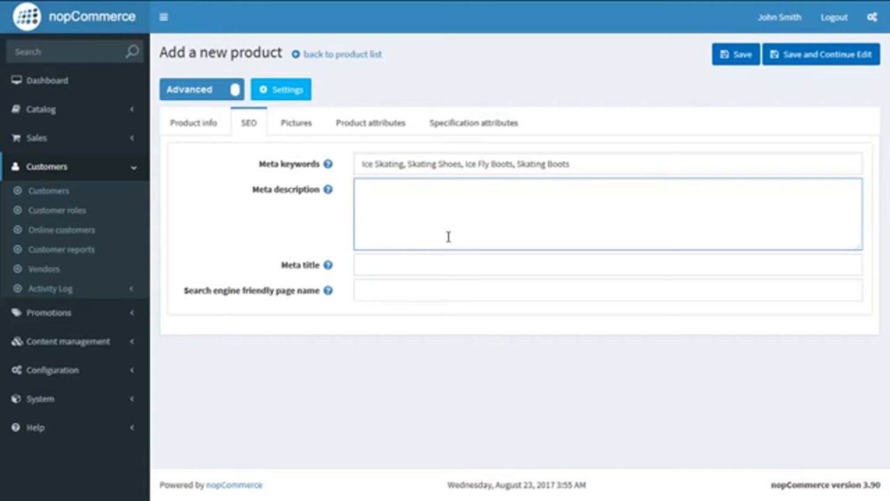
{"action": "type", "text": "Elitea"}
{"action": "key", "text": "BackSpace"}
{"action": "key", "text": "BackSpace"}
{"action": "key", "text": "BackSpace"}
{"action": "key", "text": "BackSpace"}
{"action": "key", "text": "BackSpace"}
{"action": "type", "text": "dea Ice Fly skating"}
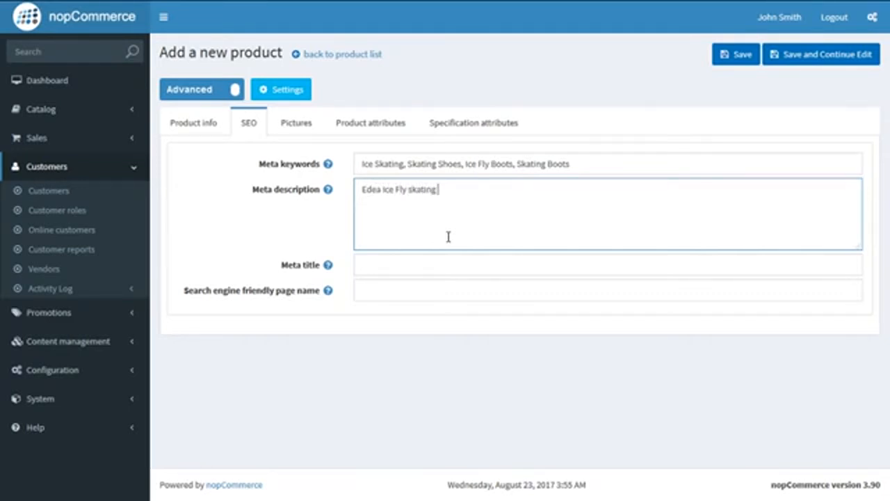
{"action": "type", "text": " boots comes with the flexibility &"}
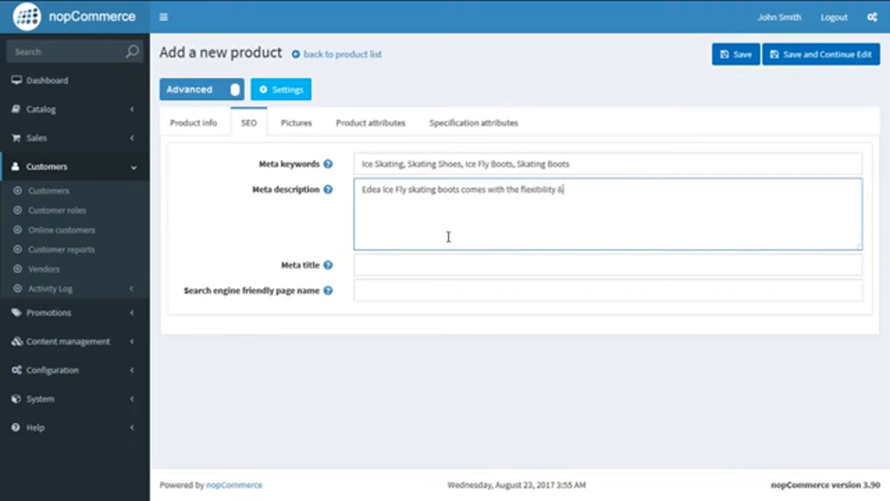
{"action": "type", "text": " elegance for every"}
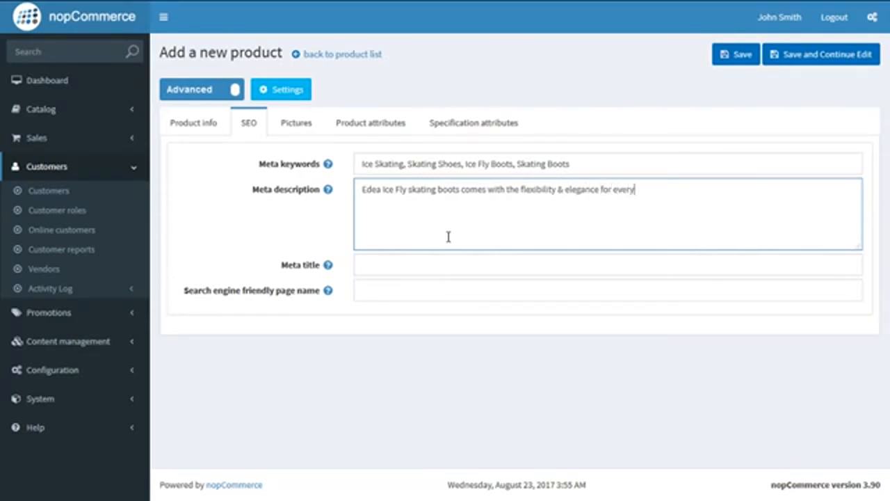
{"action": "type", "text": " performance."}
Set the product's SEO meta title to "Edea Ice Skating Shoes"
{"action": "left_click", "coordinate": [280, 269]}
{"action": "left_click_drag", "start_coordinate": [280, 269], "coordinate": [322, 269]}
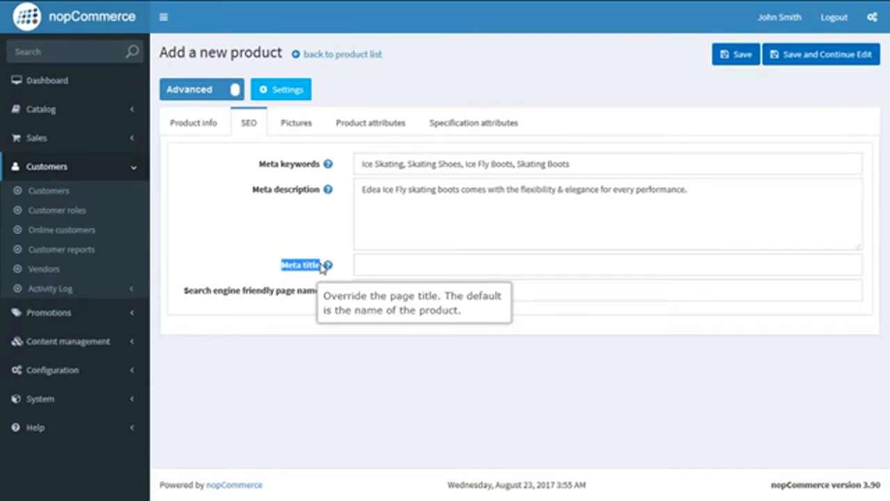
{"action": "left_click", "coordinate": [394, 270]}
{"action": "type", "text": "E"}
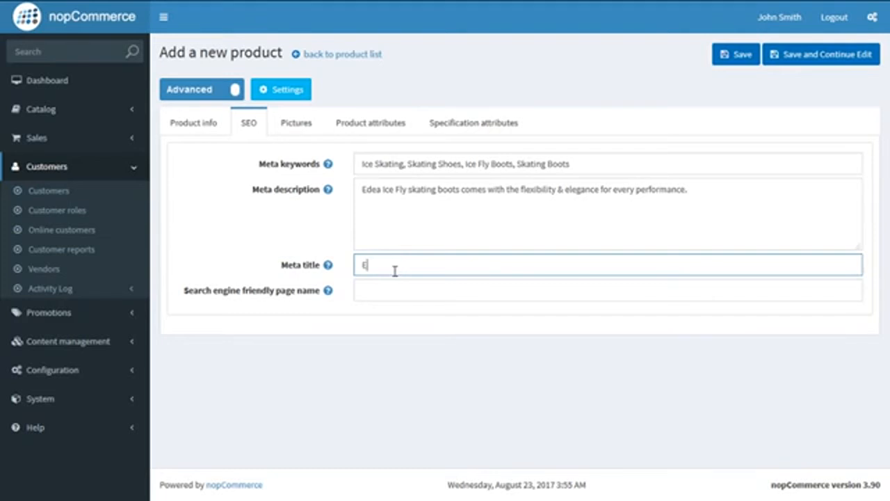
{"action": "type", "text": "dea Ice Skating Shoes"}
Try "Edea Ice" as the product's search engine friendly page name and clear the field again
{"action": "left_click", "coordinate": [394, 297]}
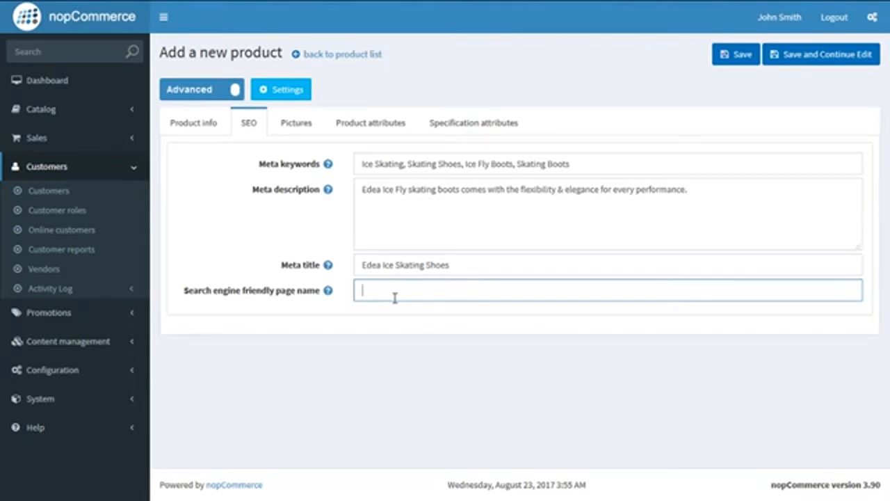
{"action": "left_click_drag", "start_coordinate": [317, 294], "coordinate": [180, 298]}
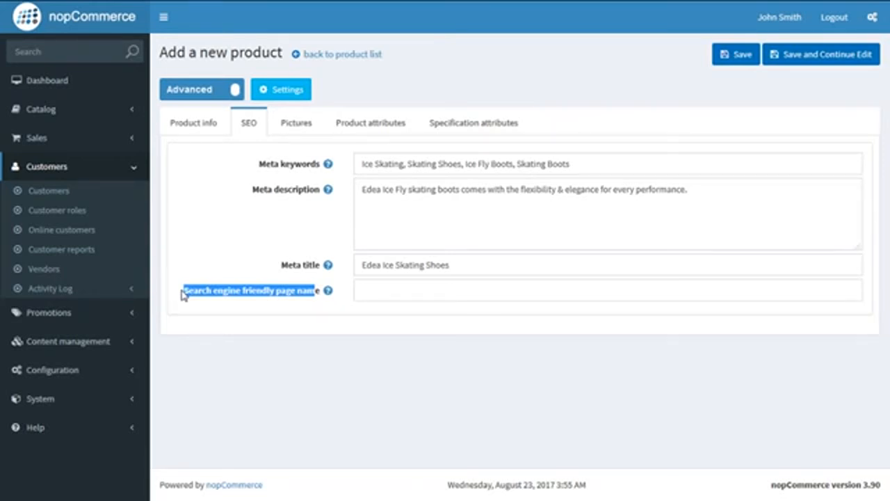
{"action": "left_click", "coordinate": [383, 292]}
{"action": "type", "text": "Edea"}
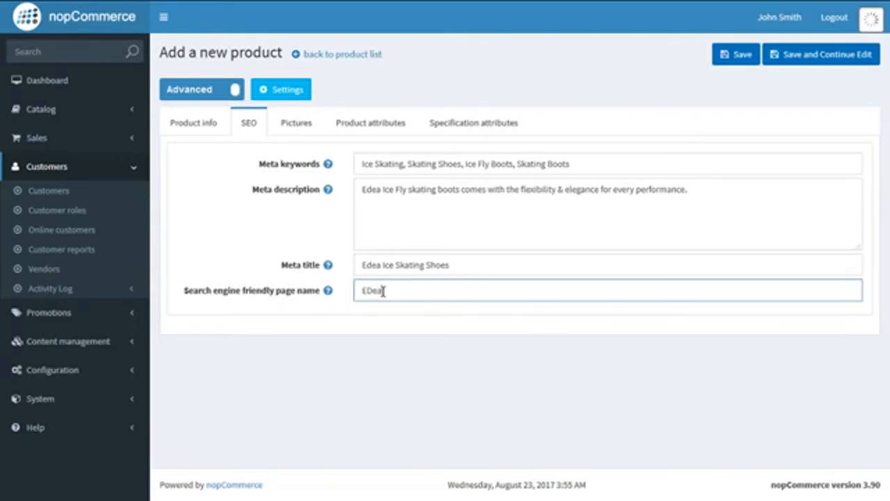
{"action": "key", "text": "BackSpace"}
{"action": "key", "text": "BackSpace"}
{"action": "key", "text": "BackSpace"}
{"action": "type", "text": "dea Ice"}
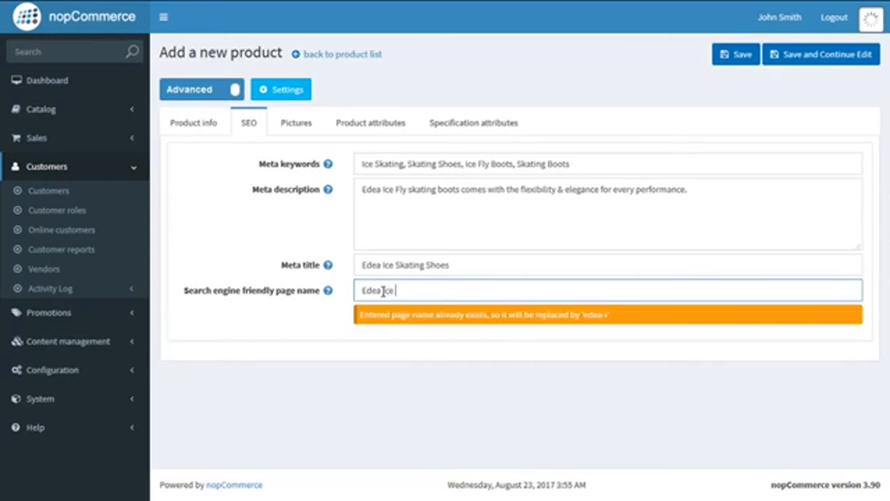
{"action": "key", "text": "BackSpace"}
{"action": "key", "text": "BackSpace"}
{"action": "key", "text": "BackSpace"}
{"action": "key", "text": "BackSpace"}
{"action": "key", "text": "BackSpace"}
{"action": "key", "text": "BackSpace"}
{"action": "key", "text": "BackSpace"}
{"action": "key", "text": "BackSpace"}
{"action": "key", "text": "BackSpace"}
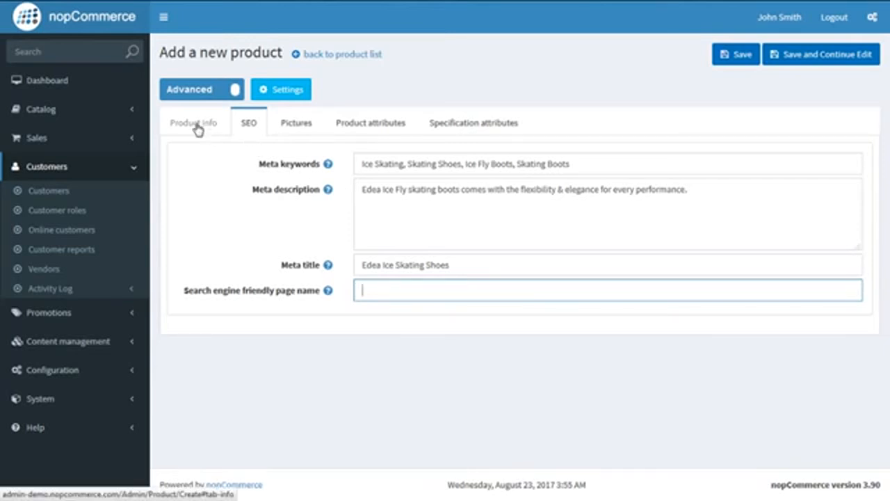
Save the new product with continued editing, and exit the full-screen error page back to the product administration
{"action": "left_click", "coordinate": [787, 62]}
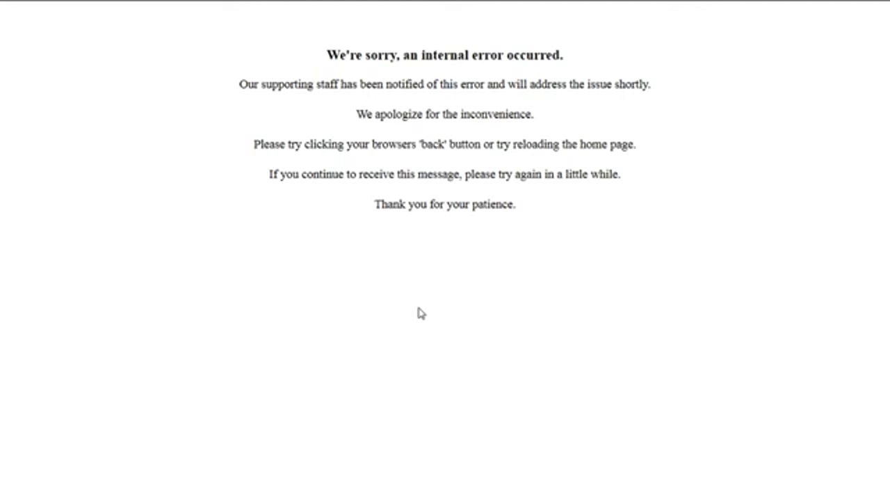
{"action": "key", "text": "F5"}
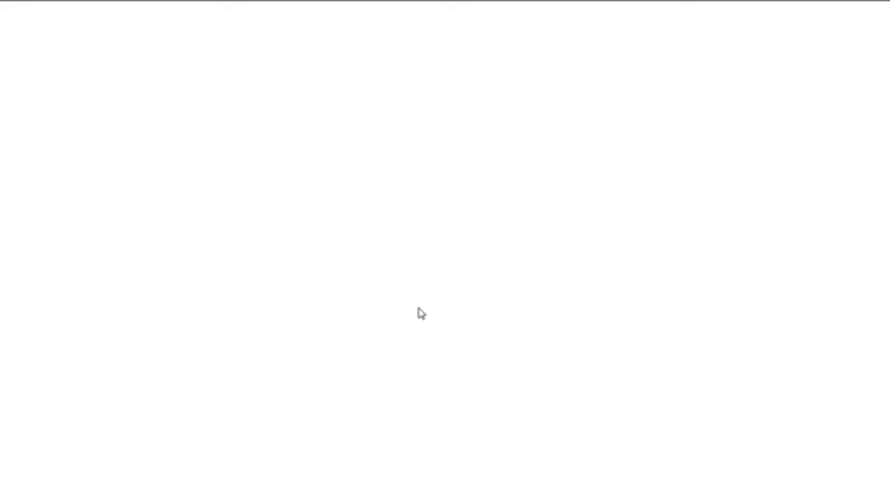
{"action": "key", "text": "F11"}
{"action": "left_click", "coordinate": [13, 33]}
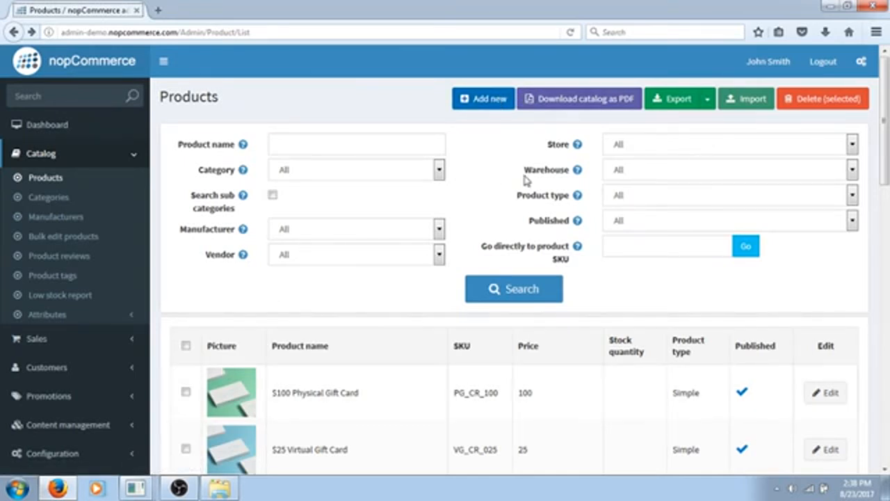
Open the Edea Ice Fly Skating Boots product from the product list for editing in Advanced mode
{"action": "left_click", "coordinate": [61, 186]}
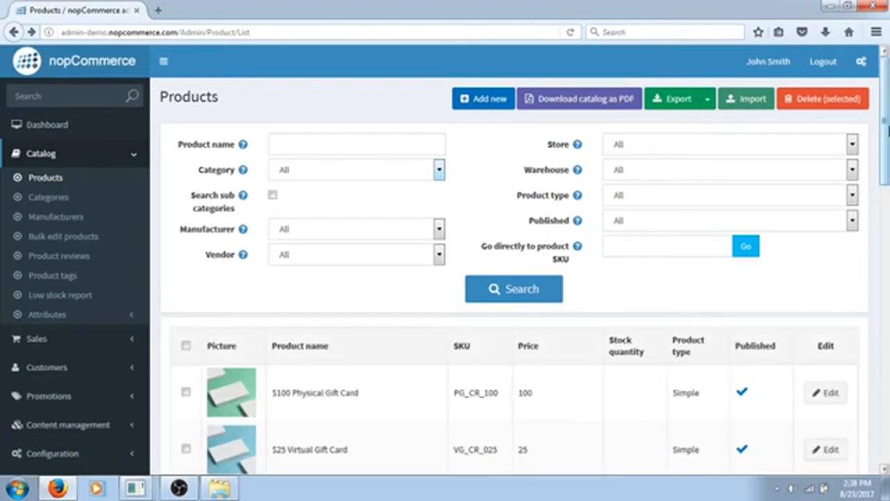
{"action": "scroll", "coordinate": [886, 179], "scroll_direction": "down", "scroll_amount": 2}
{"action": "scroll", "coordinate": [886, 180], "scroll_direction": "down", "scroll_amount": 5}
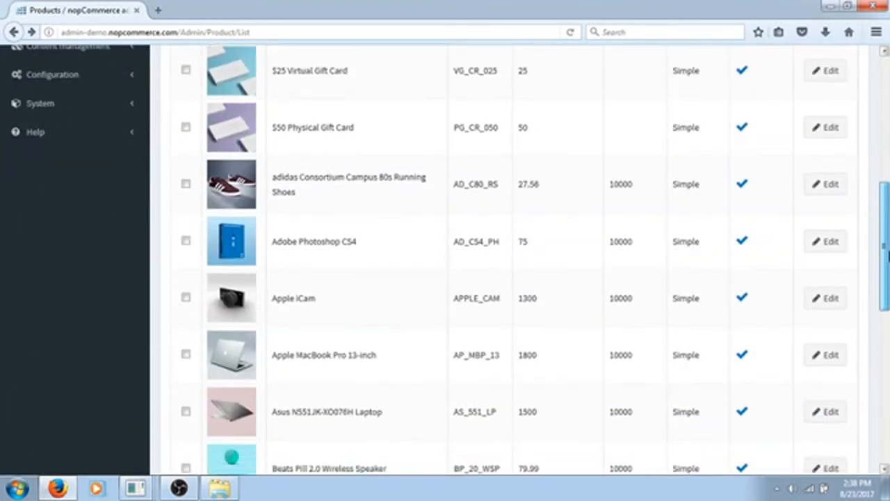
{"action": "left_click_drag", "start_coordinate": [886, 254], "coordinate": [889, 398]}
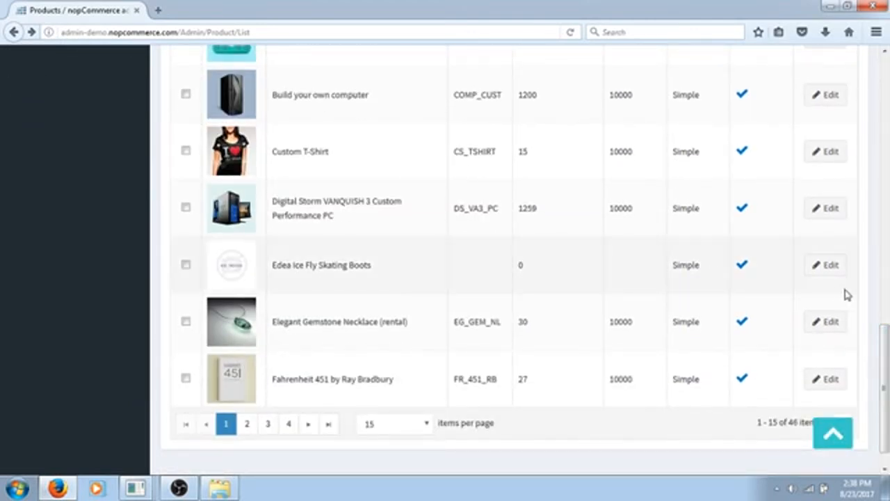
{"action": "left_click", "coordinate": [833, 265]}
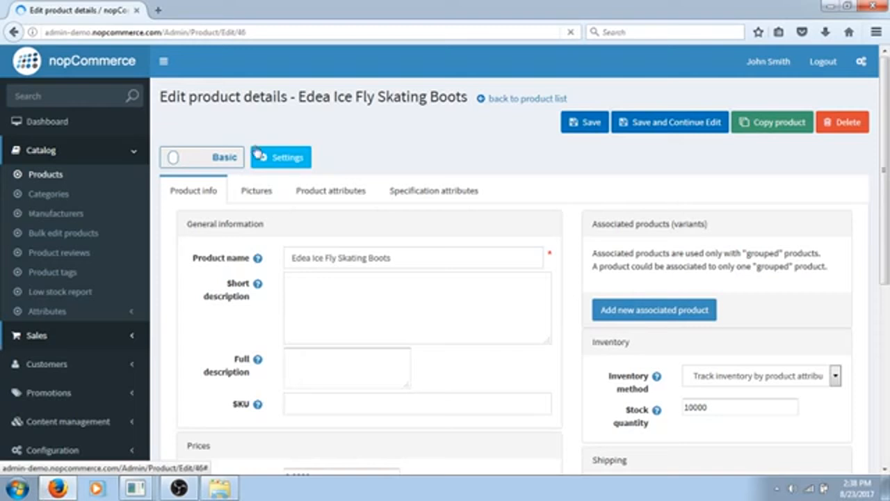
{"action": "left_click", "coordinate": [225, 160]}
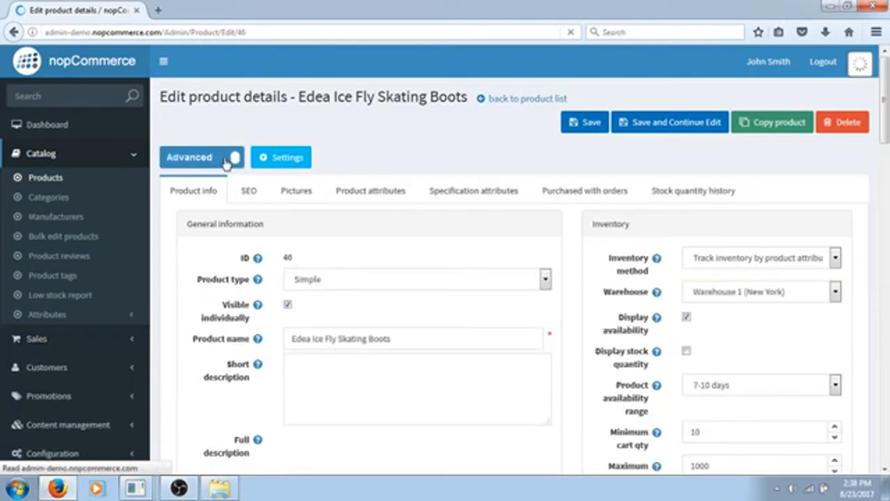
{"action": "key", "text": "super"}
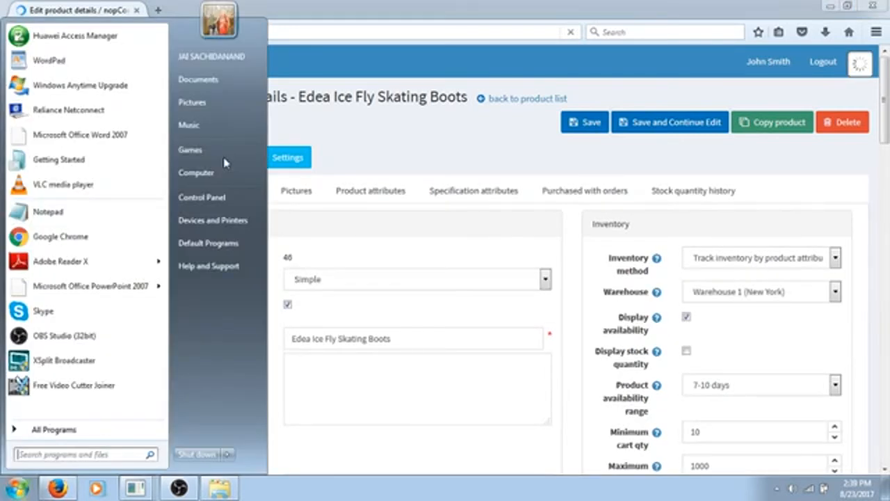
{"action": "left_click", "coordinate": [340, 129]}
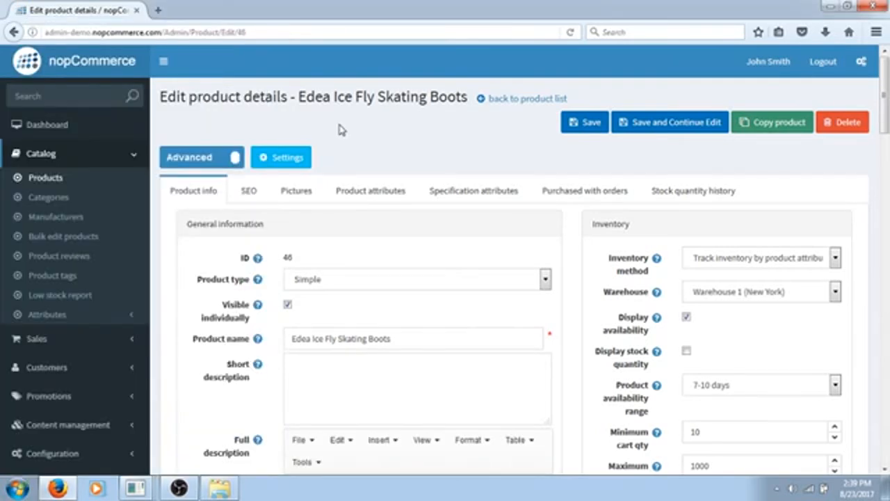
Review the saved product's general settings and its SEO data, including the search engine friendly page name
{"action": "scroll", "coordinate": [338, 130], "scroll_direction": "down", "scroll_amount": 1}
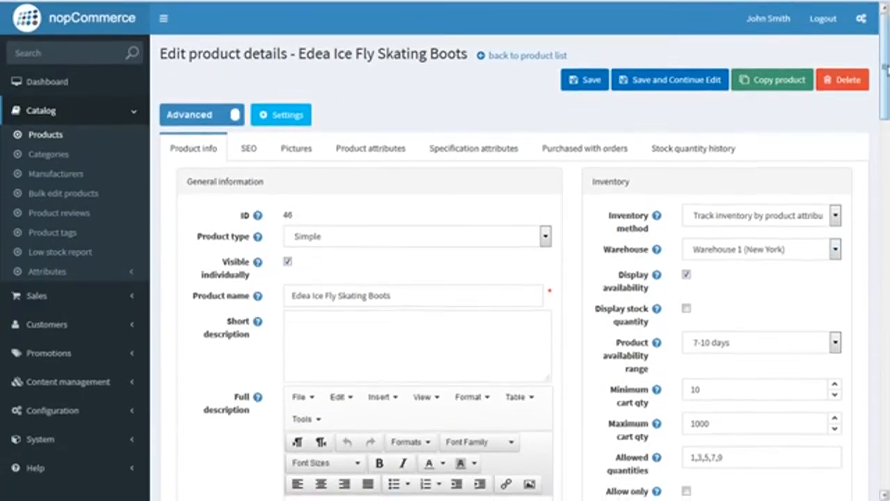
{"action": "scroll", "coordinate": [886, 182], "scroll_direction": "down", "scroll_amount": 12}
{"action": "scroll", "coordinate": [886, 182], "scroll_direction": "down", "scroll_amount": 13}
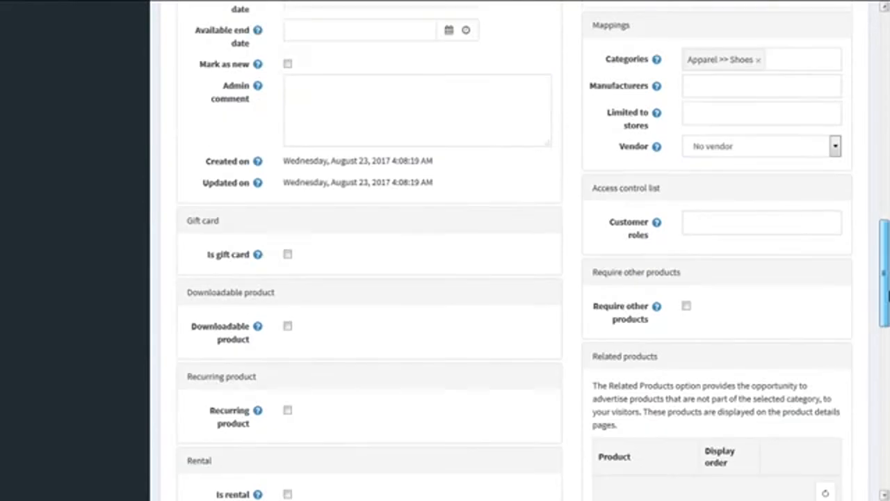
{"action": "scroll", "coordinate": [887, 195], "scroll_direction": "up", "scroll_amount": 13}
{"action": "scroll", "coordinate": [886, 195], "scroll_direction": "up", "scroll_amount": 10}
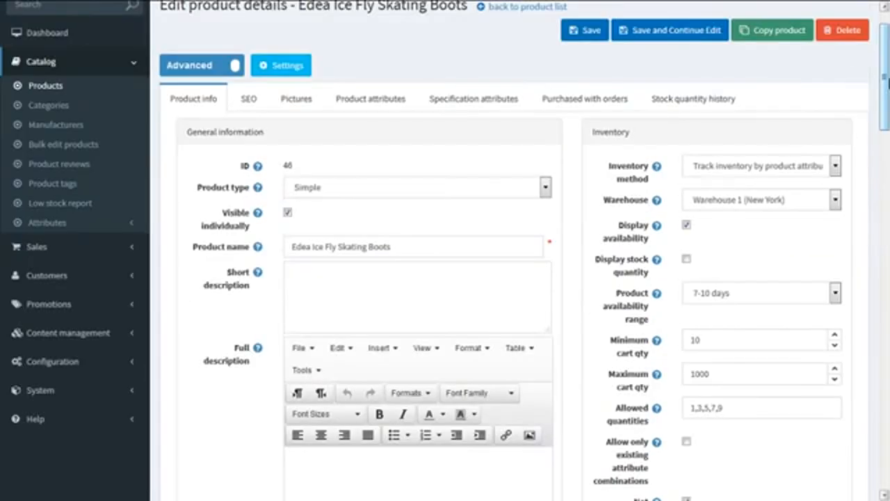
{"action": "left_click", "coordinate": [252, 103]}
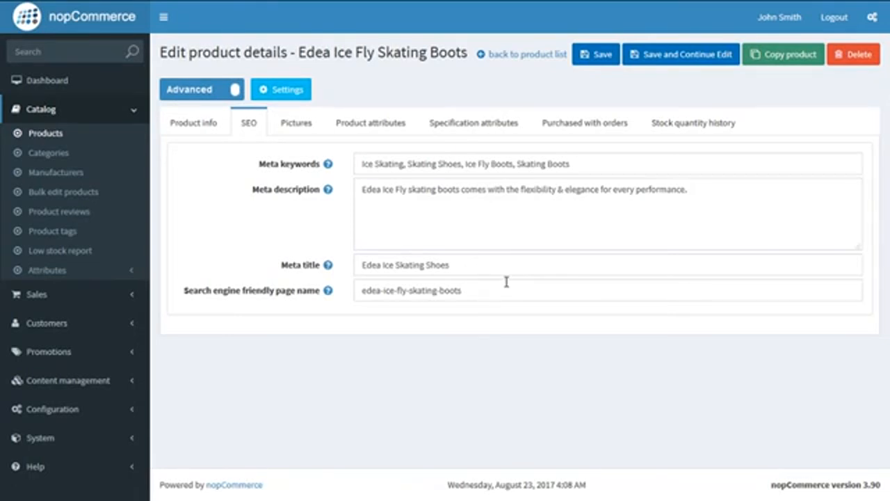
{"action": "left_click_drag", "start_coordinate": [462, 291], "coordinate": [358, 295]}
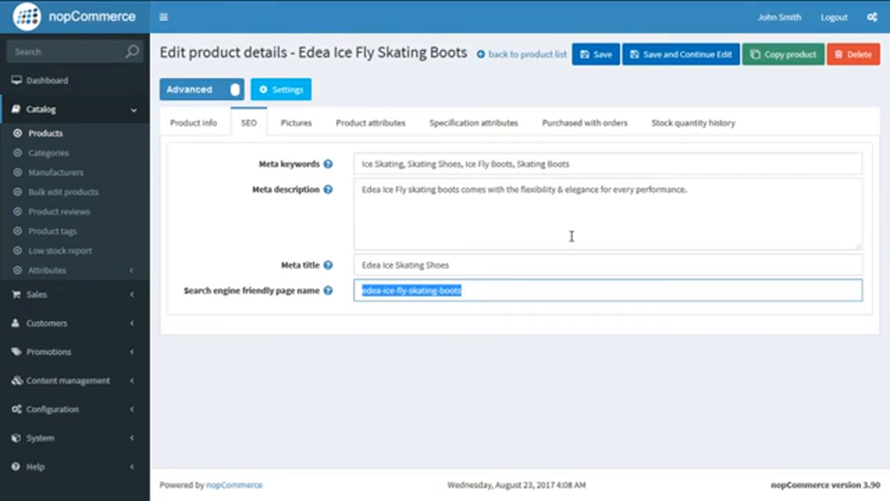
Return to the product list and display the available export options for products
{"action": "left_click", "coordinate": [197, 126]}
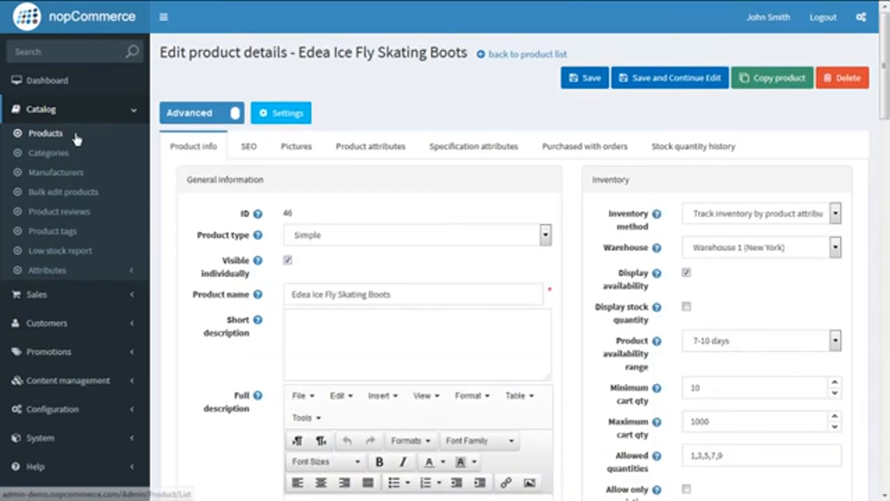
{"action": "left_click", "coordinate": [77, 139]}
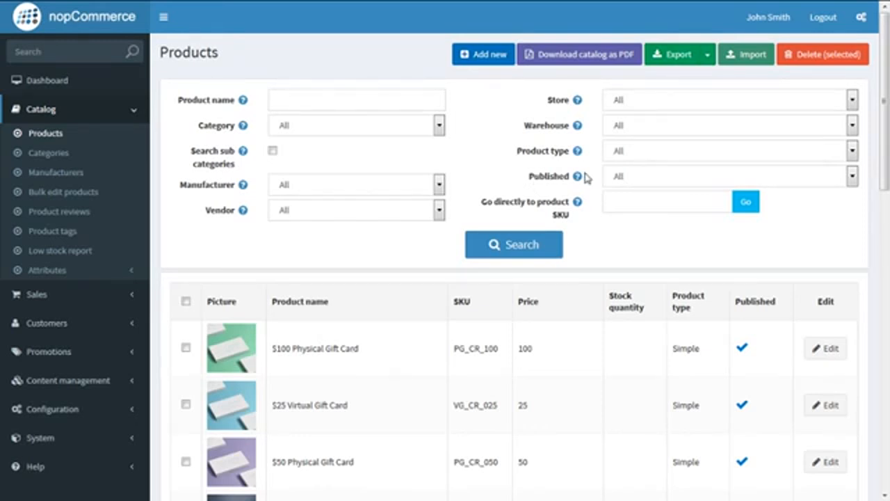
{"action": "left_click", "coordinate": [707, 56]}
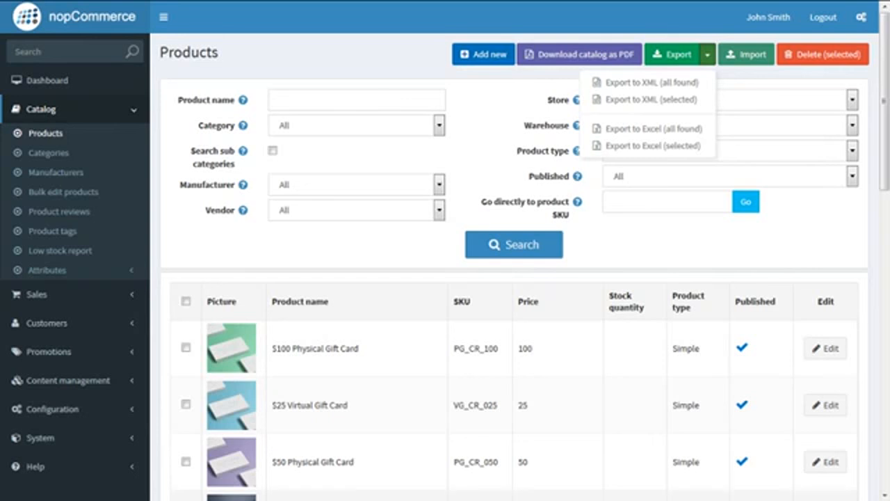
Switch to the PowerPoint slide show of Presentation2
{"action": "key", "text": "alt+Tab"}
{"action": "key", "text": "alt+Tab"}
{"action": "key", "text": "alt+Tab"}
{"action": "key", "text": "alt+Tab"}
{"action": "key", "text": "alt+Tab"}
{"action": "key", "text": "alt+Tab"}
{"action": "key", "text": "alt+Tab"}
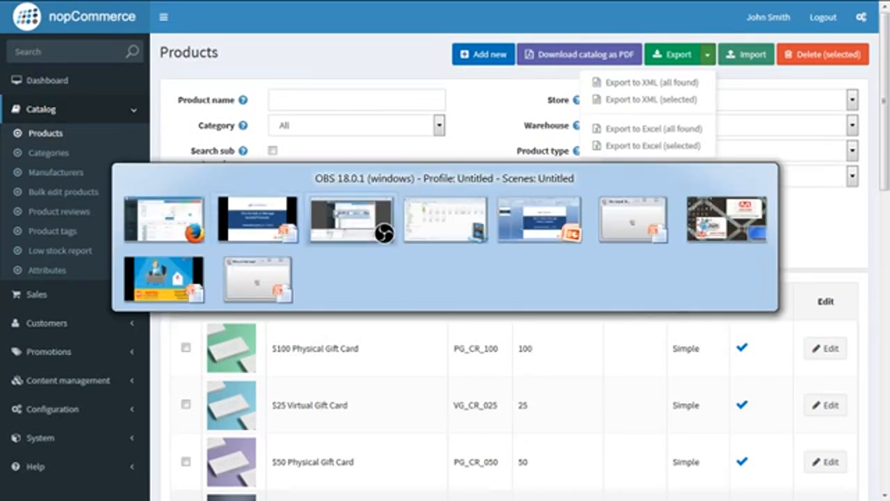
{"action": "key", "text": "alt+Tab"}
{"action": "key", "text": "alt+Tab"}
{"action": "key", "text": "alt+Tab"}
{"action": "key", "text": "alt+Tab"}
{"action": "key", "text": "alt+Tab"}
{"action": "key", "text": "alt+Tab"}
{"action": "key", "text": "alt+Tab"}
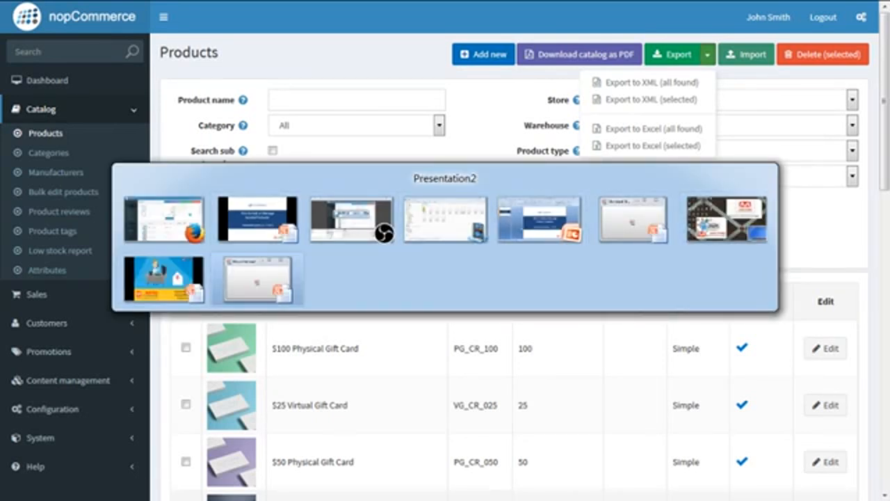
{"action": "key", "text": "alt+Tab"}
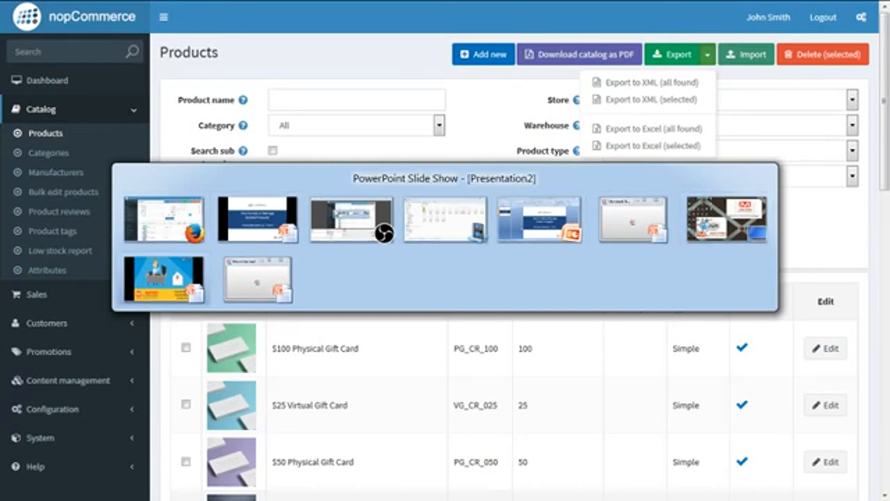